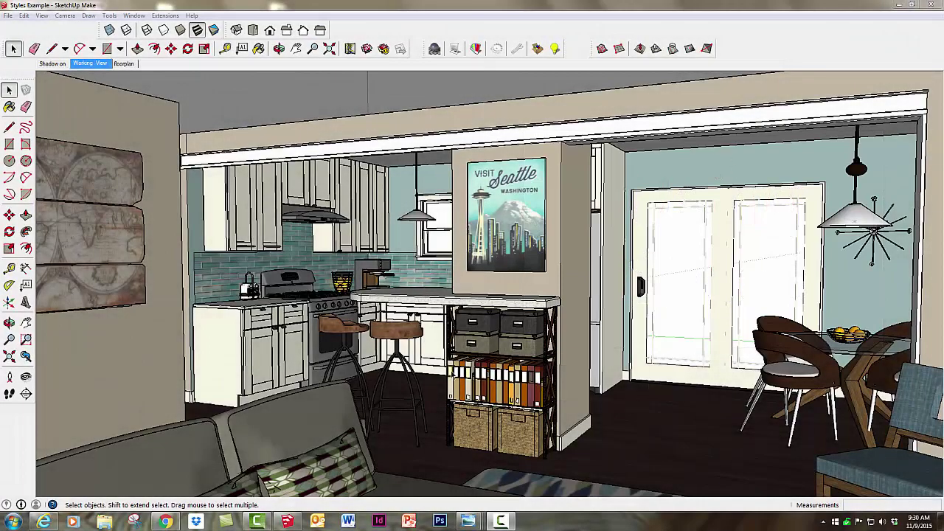
# Show the Styles panel briefly, then close it again
pyautogui.click(135, 16)
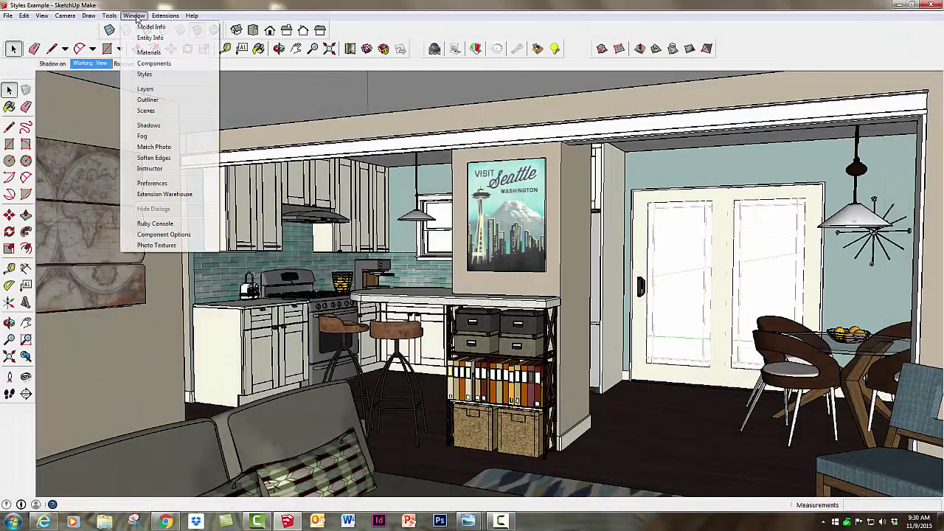
pyautogui.click(151, 74)
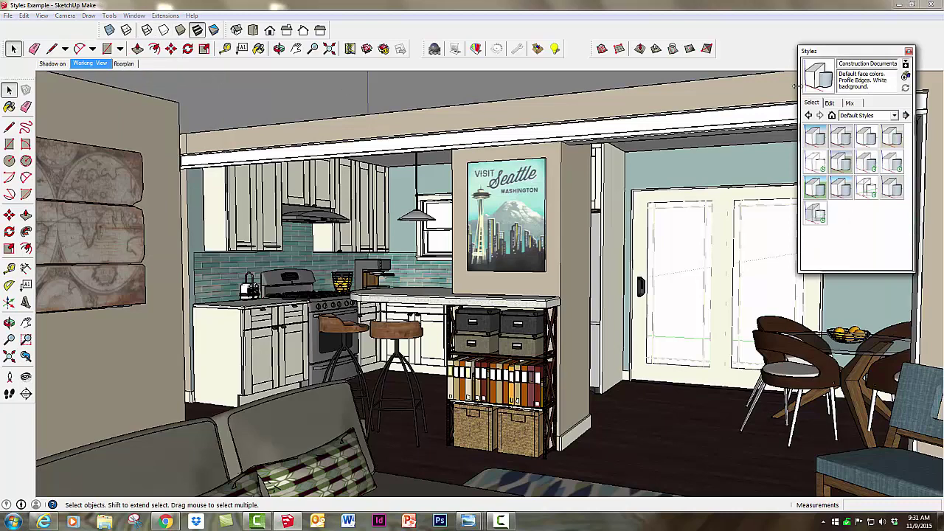
pyautogui.click(909, 51)
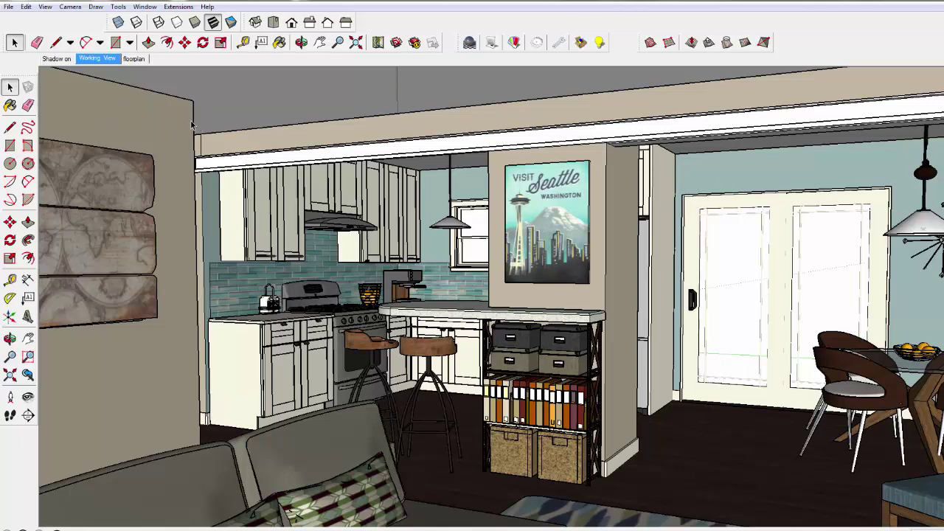
# Hide the axes, update the Shadow on scene to this view, then show the floorplan scene
pyautogui.click(58, 59)
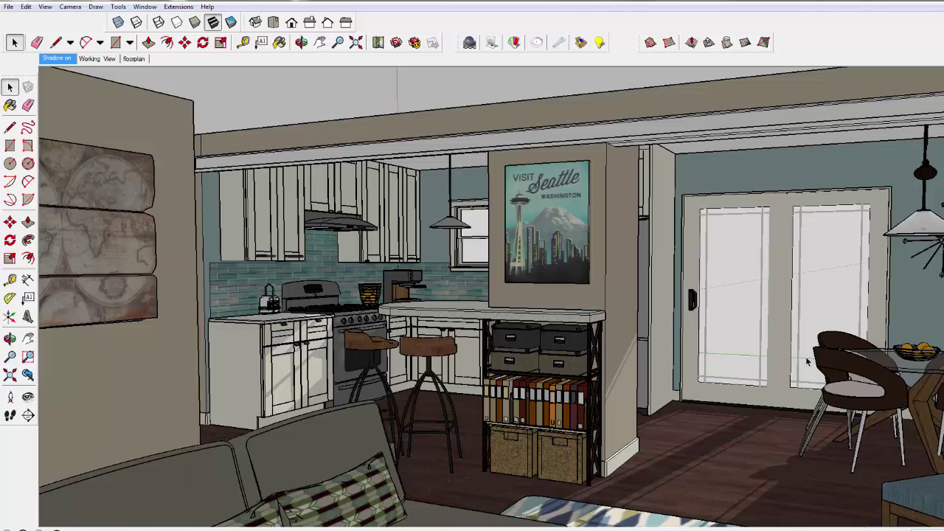
pyautogui.click(47, 7)
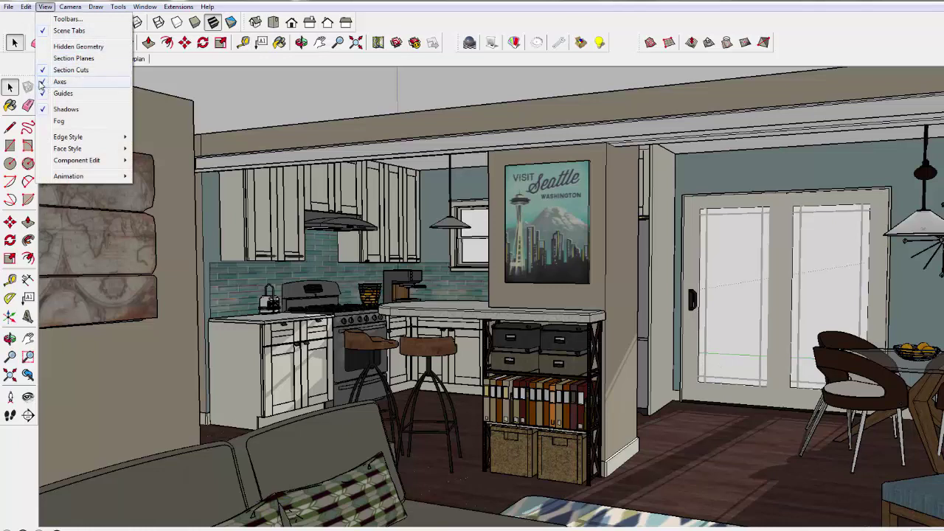
pyautogui.click(42, 85)
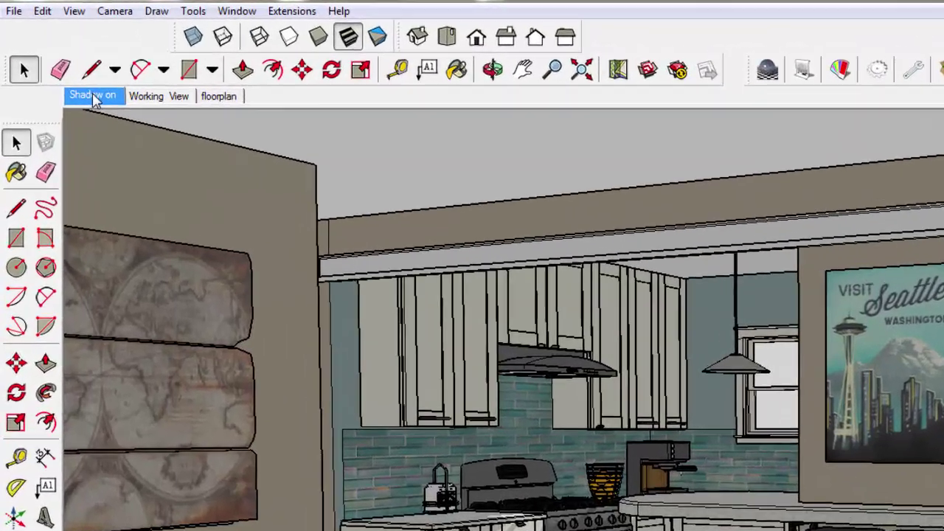
pyautogui.rightClick(69, 71)
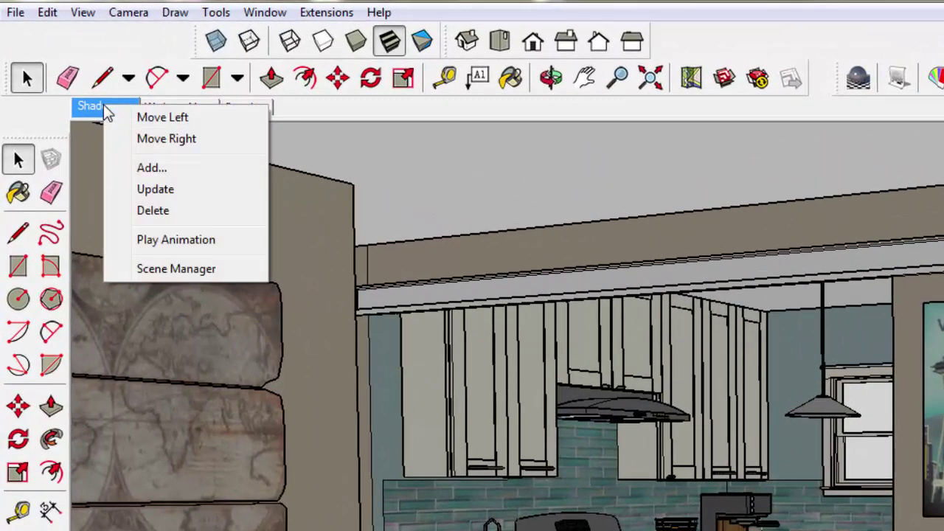
pyautogui.click(151, 190)
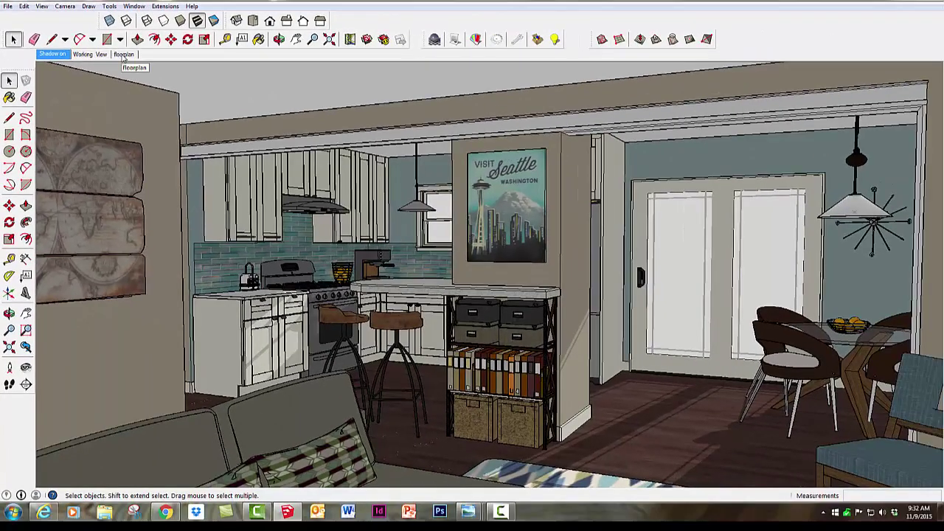
pyautogui.click(124, 55)
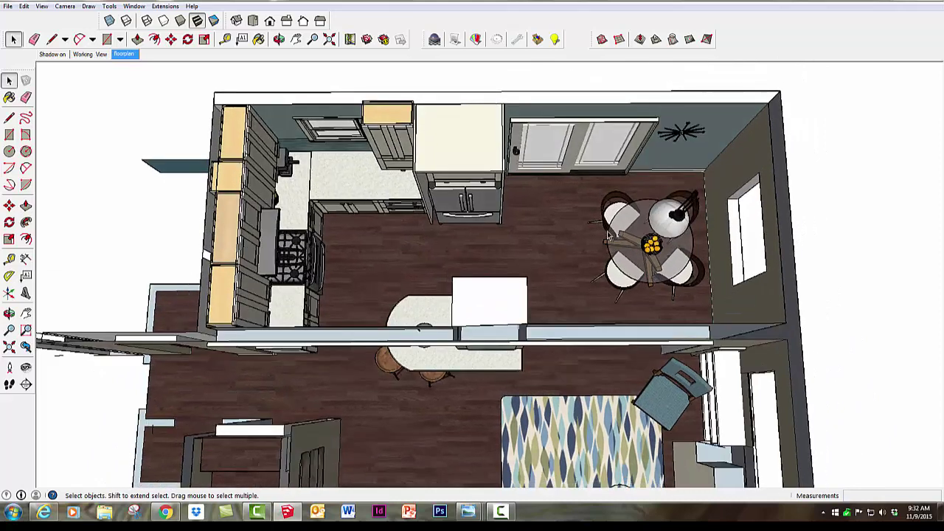
# Zoom out on the overhead floorplan view
pyautogui.scroll(-4, 558, 256)
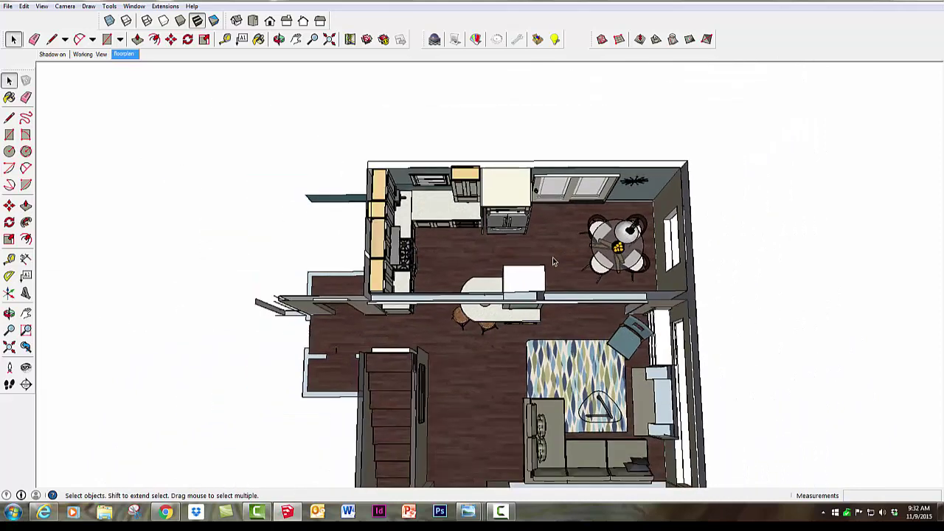
pyautogui.scroll(-2, 553, 262)
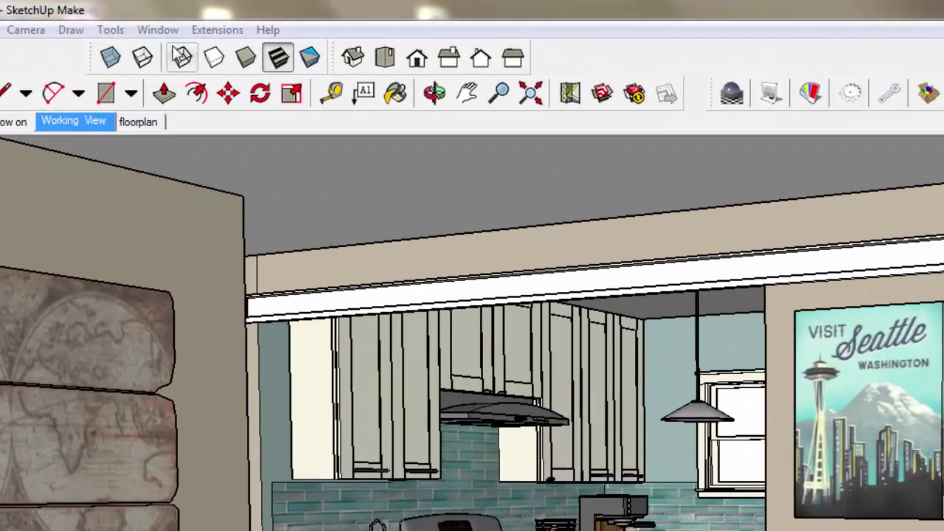
# Reopen the Styles panel from the Window menu and move it toward the screen middle
pyautogui.click(157, 31)
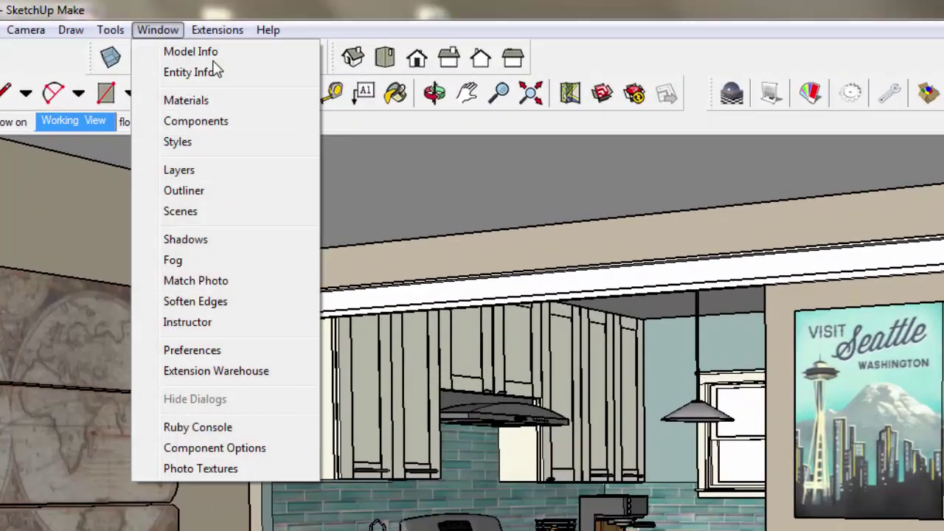
pyautogui.click(181, 151)
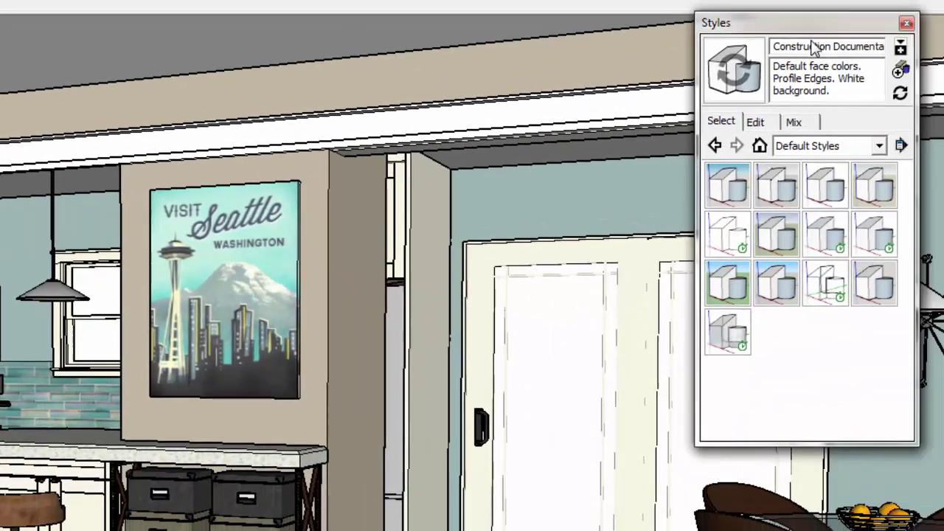
pyautogui.moveTo(811, 23); pyautogui.dragTo(663, 89)
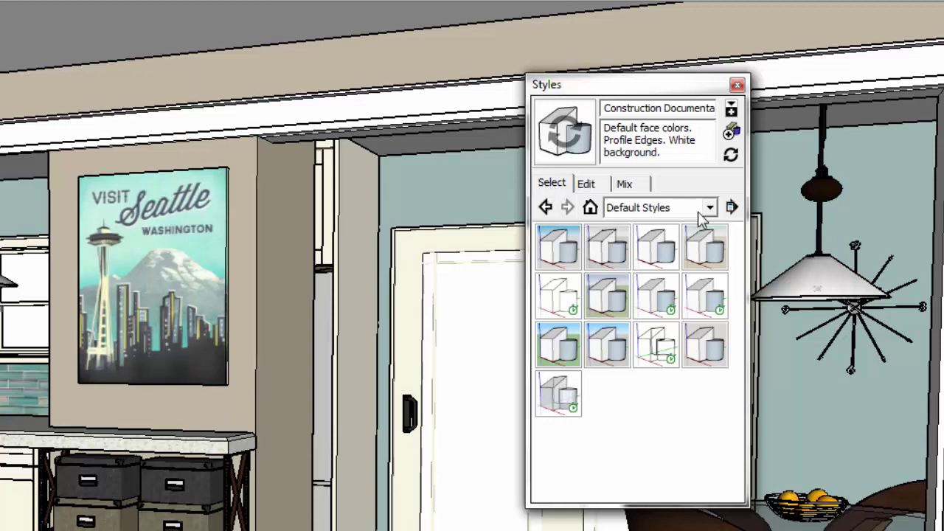
# Browse the In Model, Styles and Default Styles collections, ending on Assorted Styles
pyautogui.click(711, 209)
pyautogui.click(661, 230)
pyautogui.click(710, 208)
pyautogui.click(653, 243)
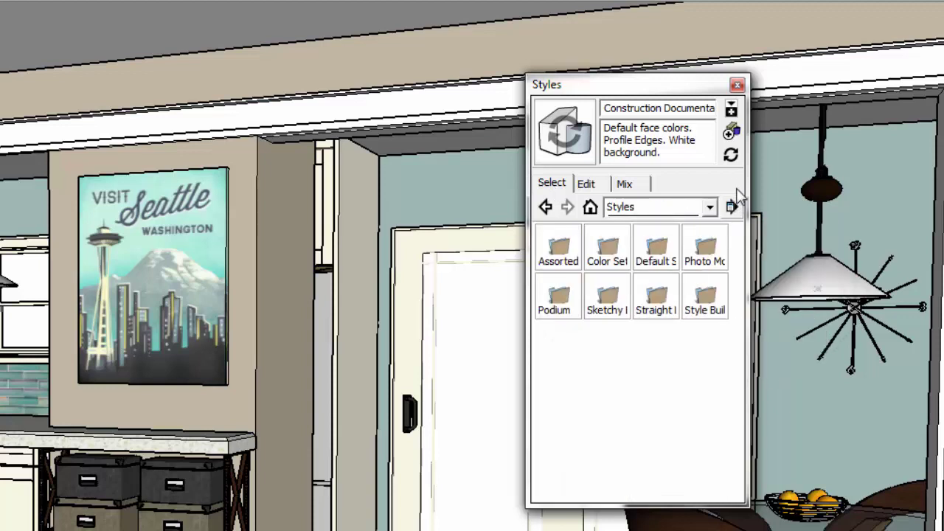
pyautogui.click(710, 207)
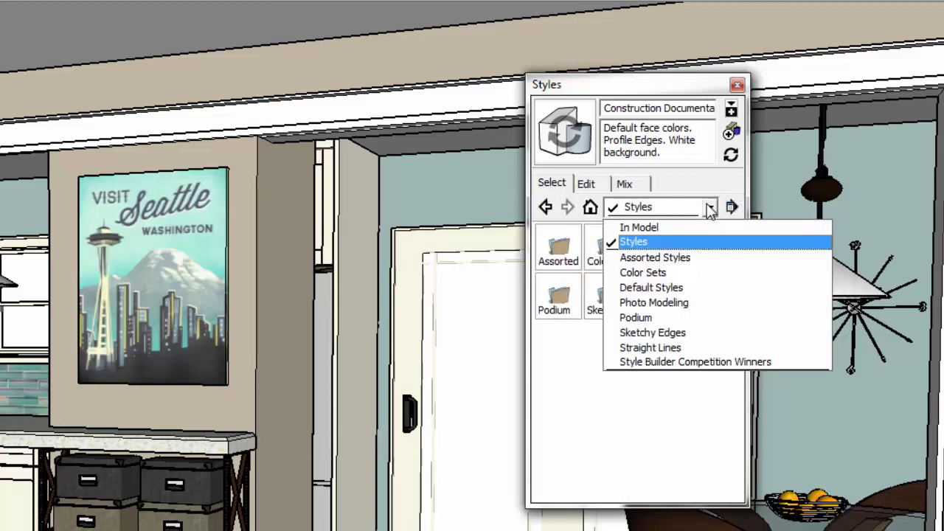
pyautogui.click(645, 291)
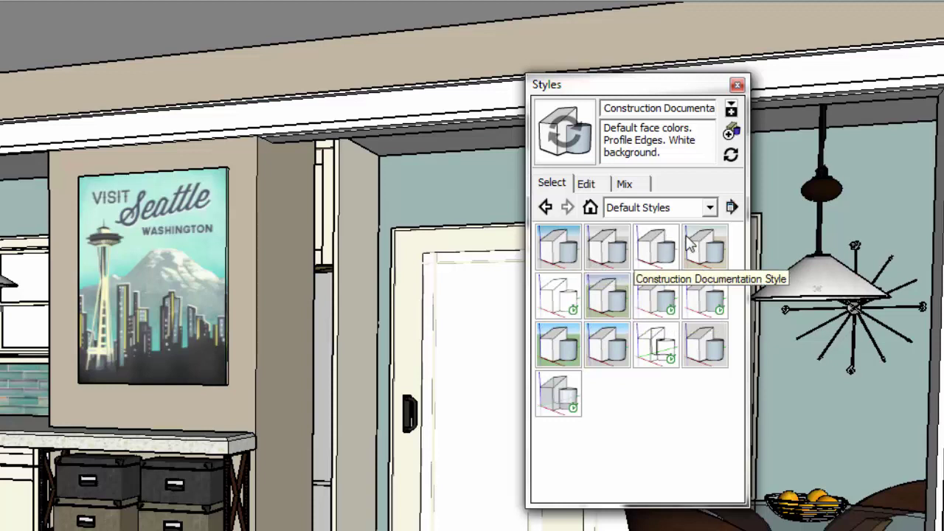
pyautogui.click(709, 208)
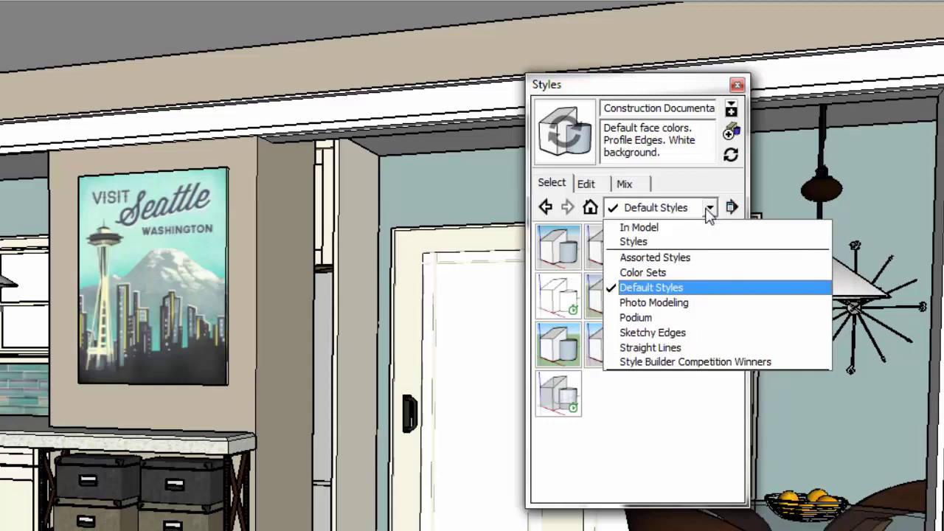
pyautogui.click(661, 260)
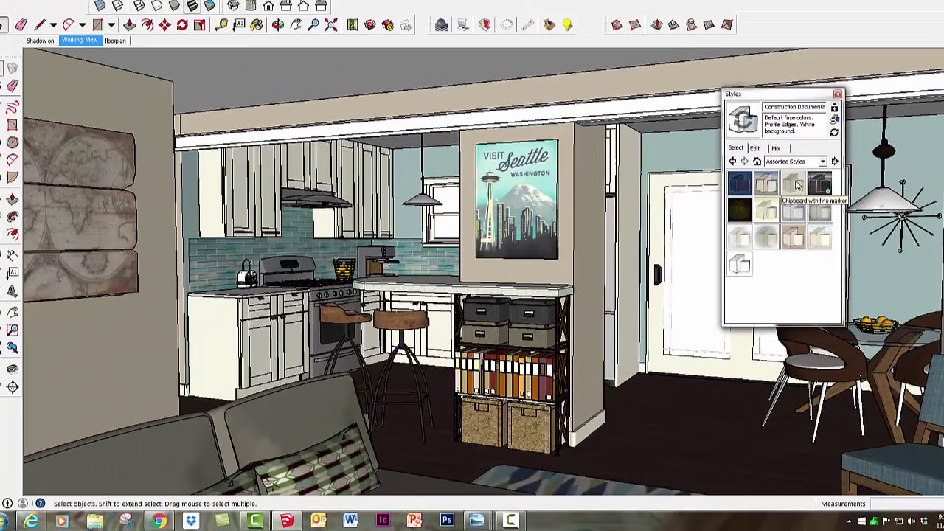
# Apply the Chipboard with fine marker style from Assorted Styles to the kitchen
pyautogui.click(725, 215)
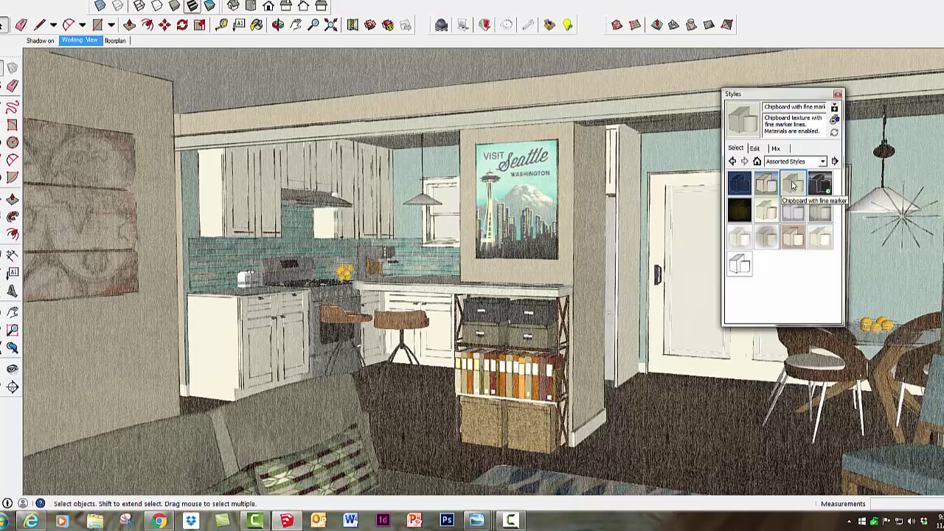
pyautogui.click(823, 161)
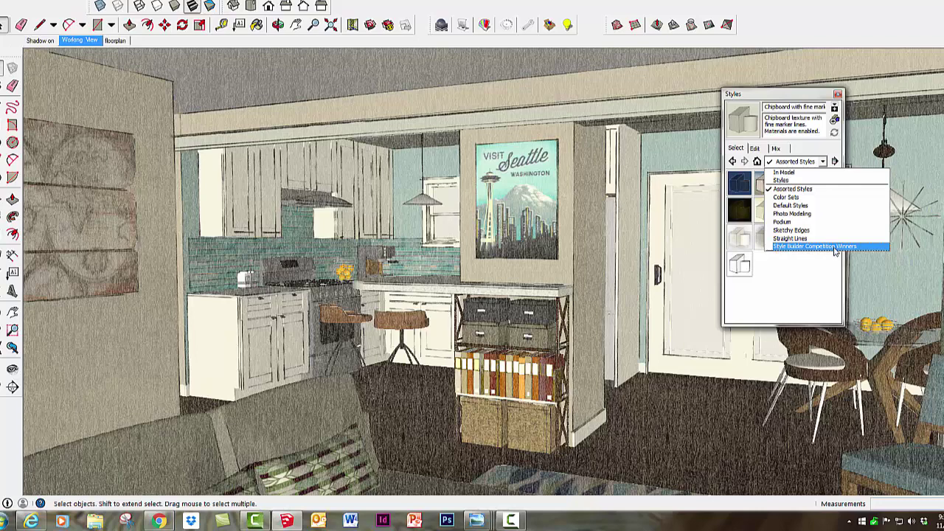
pyautogui.click(817, 277)
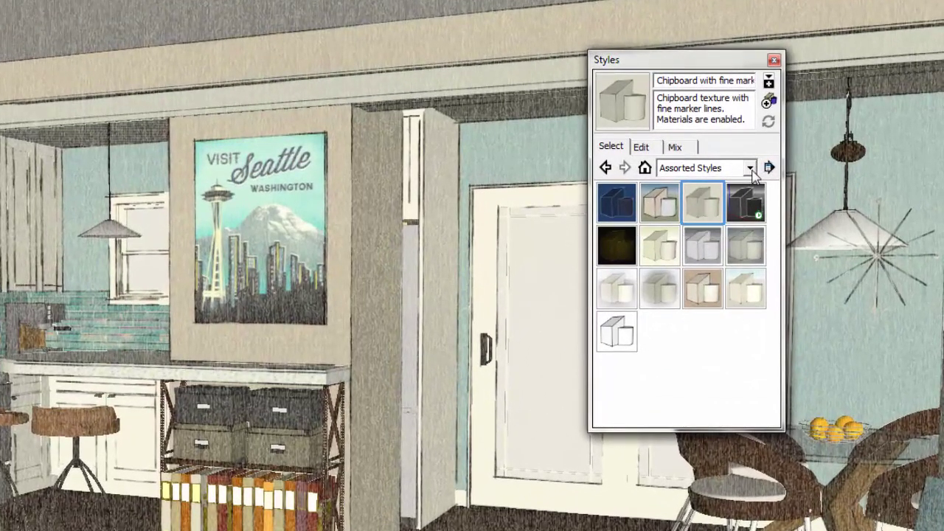
# In Sketchy Edges, try Brush Strokes Wide, then apply the Pen Grey style instead
pyautogui.click(750, 169)
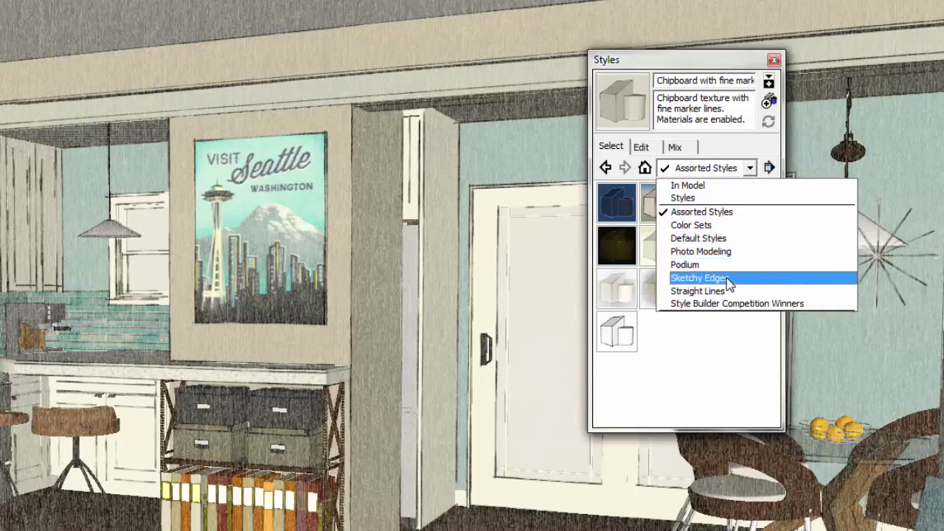
pyautogui.click(727, 278)
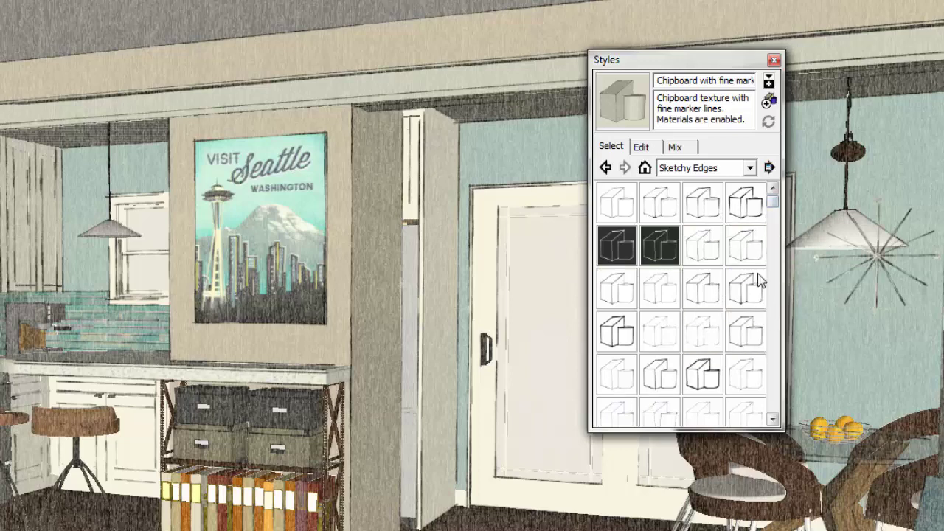
pyautogui.click(744, 208)
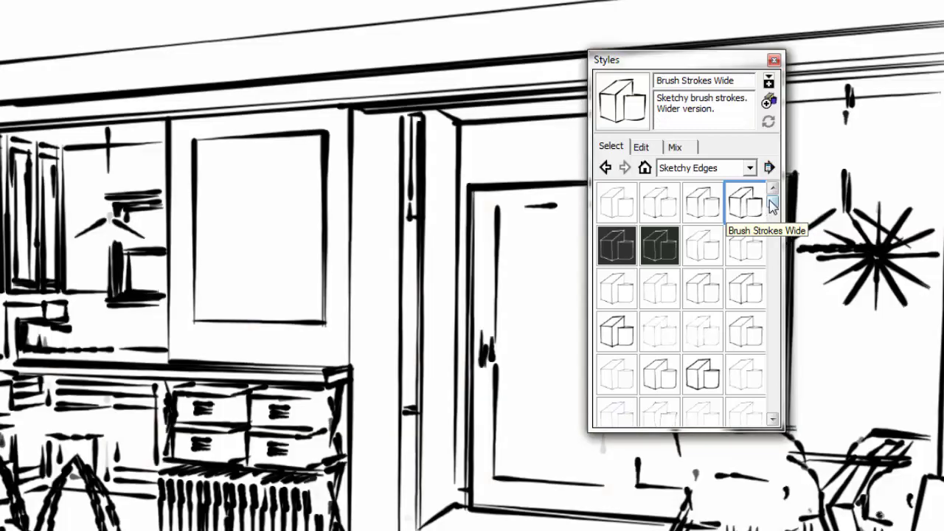
pyautogui.moveTo(772, 202); pyautogui.dragTo(774, 256)
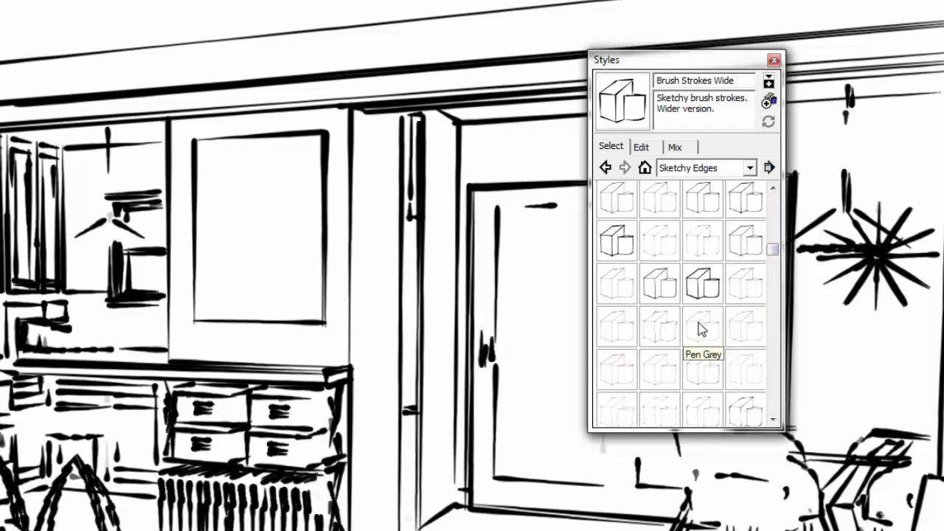
pyautogui.click(701, 326)
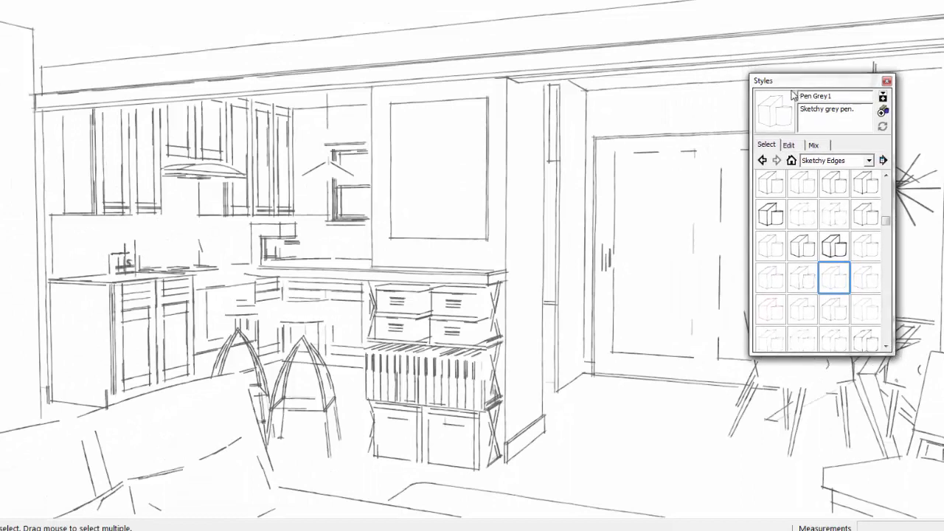
pyautogui.moveTo(791, 81); pyautogui.dragTo(778, 103)
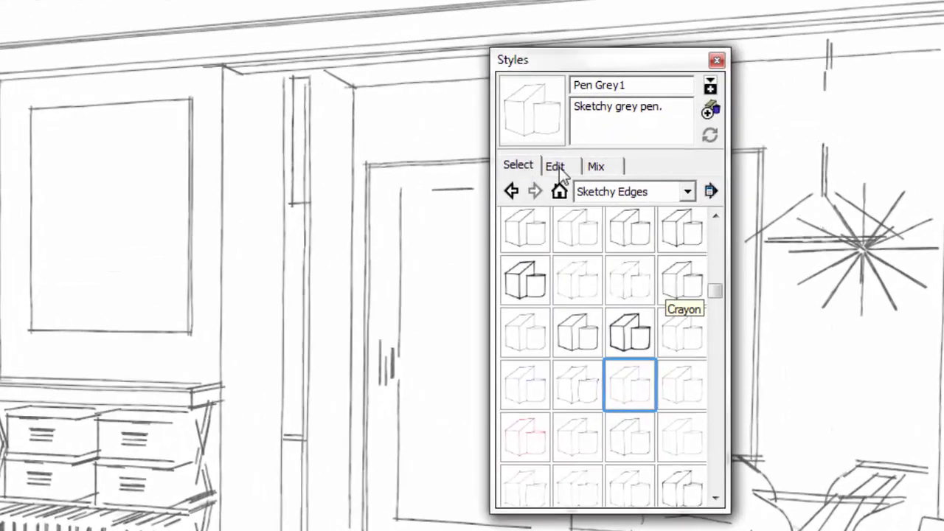
# In Pen Grey1's edge settings, turn off Extension and push Level of Detail to maximum
pyautogui.click(558, 167)
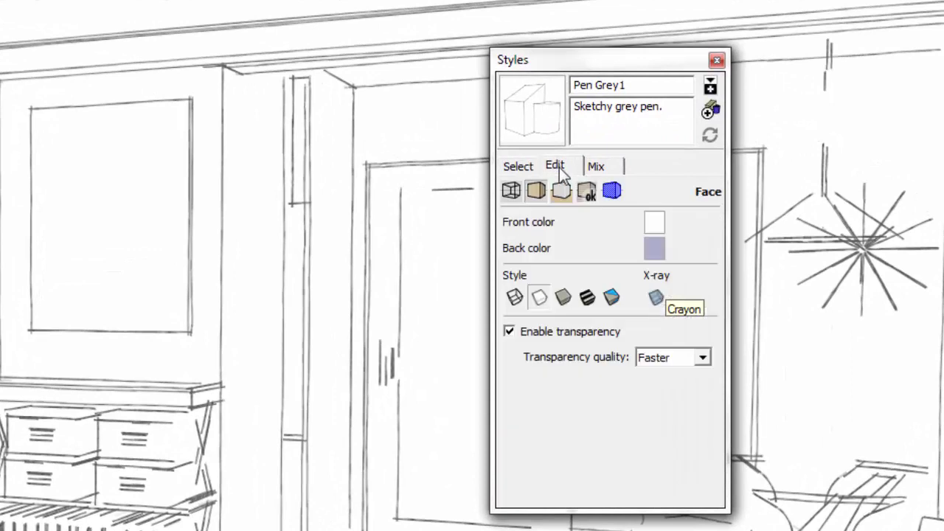
pyautogui.click(511, 190)
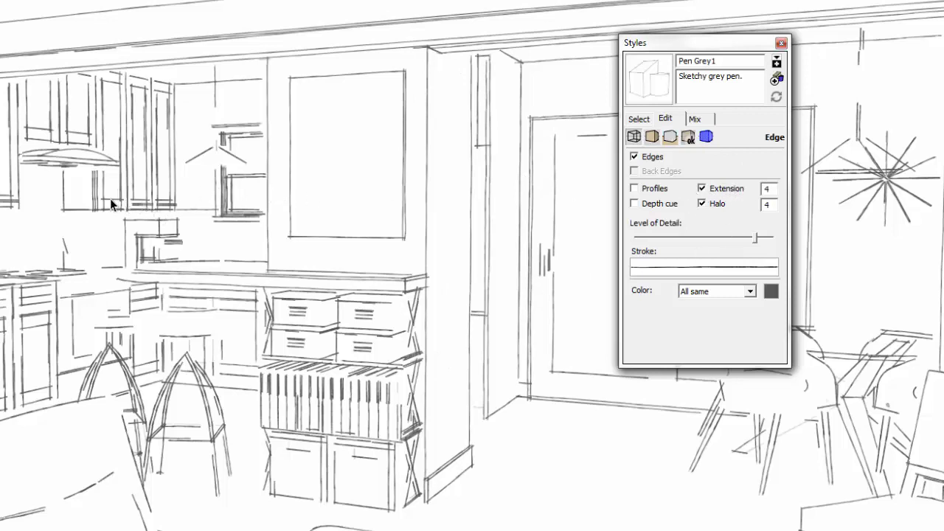
pyautogui.click(701, 189)
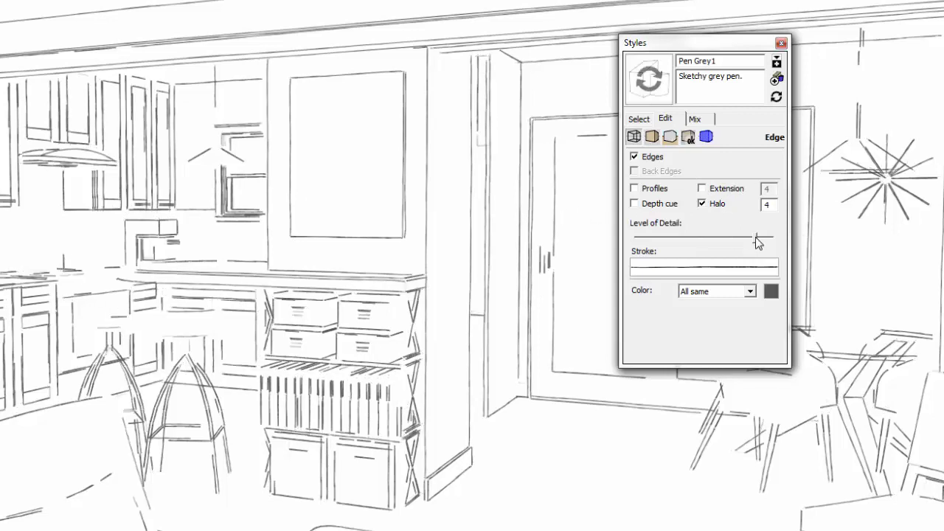
pyautogui.moveTo(755, 241); pyautogui.dragTo(662, 245)
pyautogui.moveTo(661, 242); pyautogui.dragTo(768, 241)
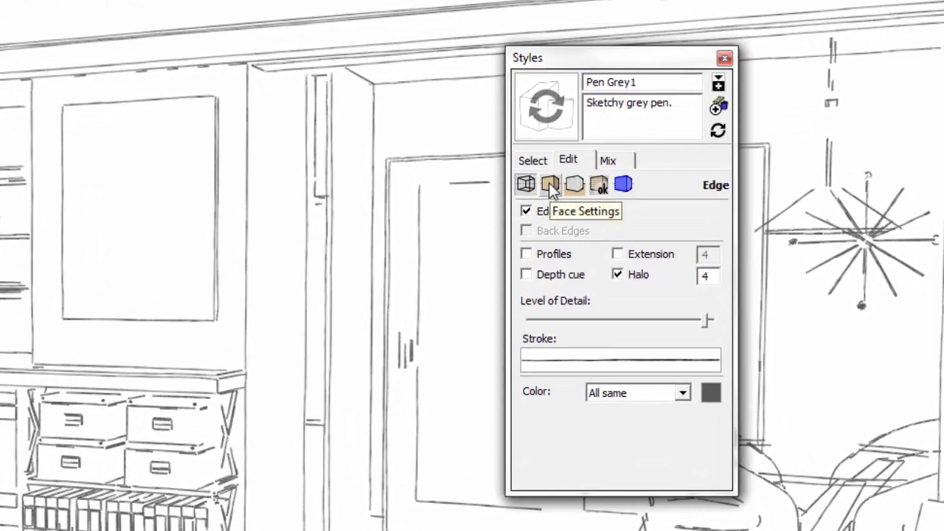
# Show the Face Settings of the Pen Grey1 style
pyautogui.click(550, 185)
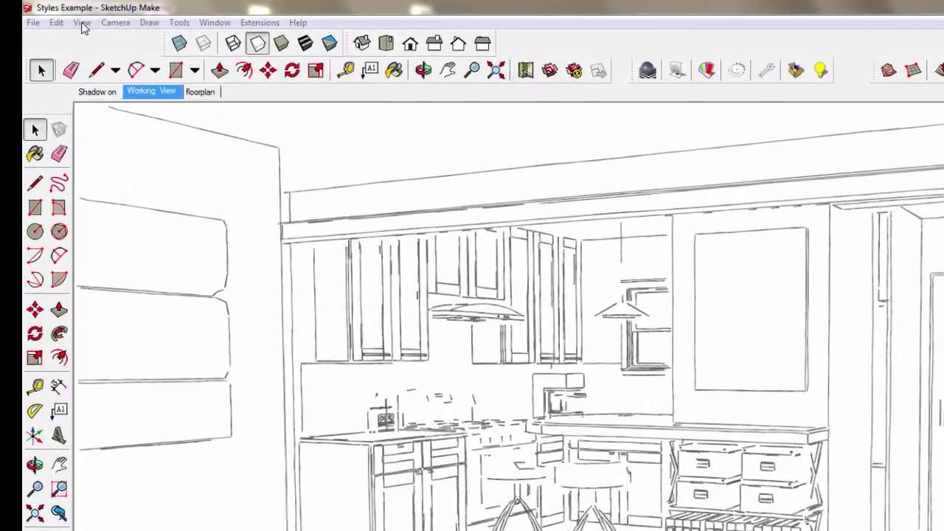
pyautogui.click(82, 25)
pyautogui.click(91, 39)
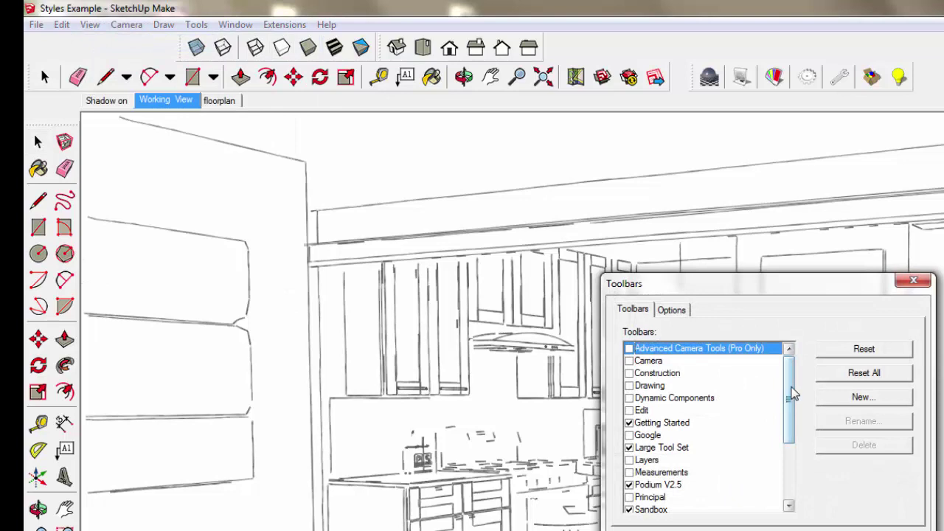
pyautogui.moveTo(791, 396); pyautogui.dragTo(785, 449)
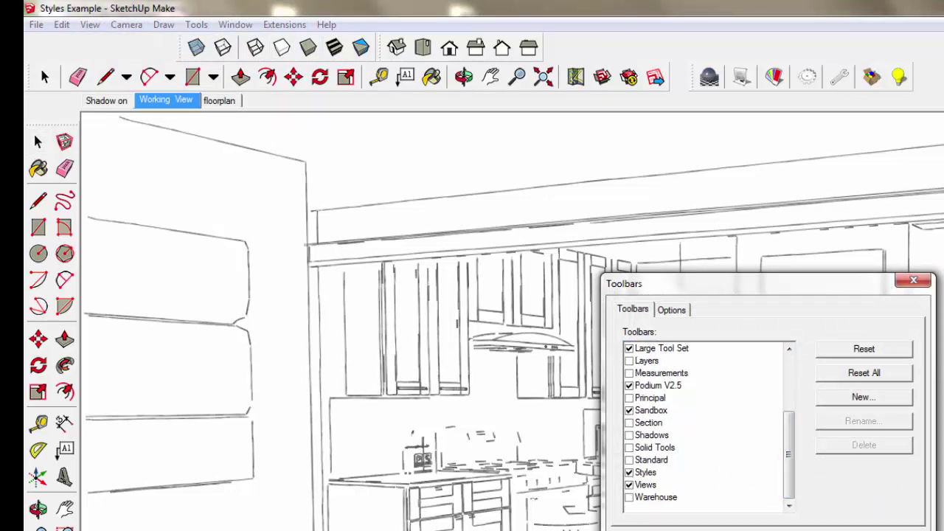
pyautogui.click(913, 280)
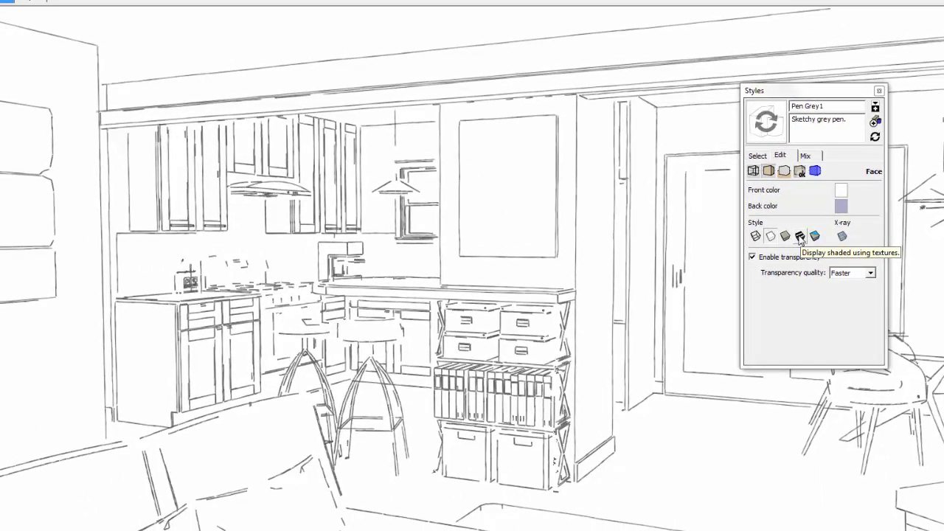
# Set the Pen Grey1 face style to Shaded with Textures
pyautogui.click(800, 238)
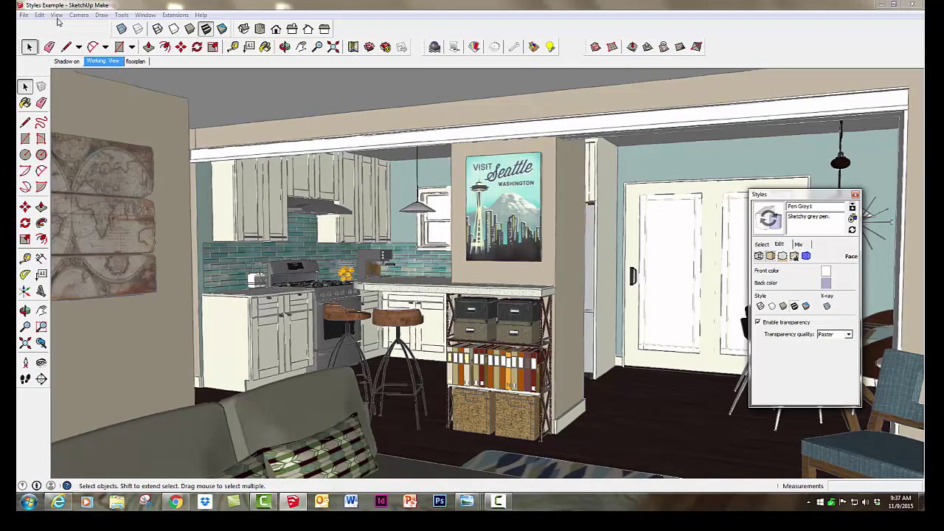
# Enable shadows from the View menu so light falls across the kitchen floor
pyautogui.click(56, 16)
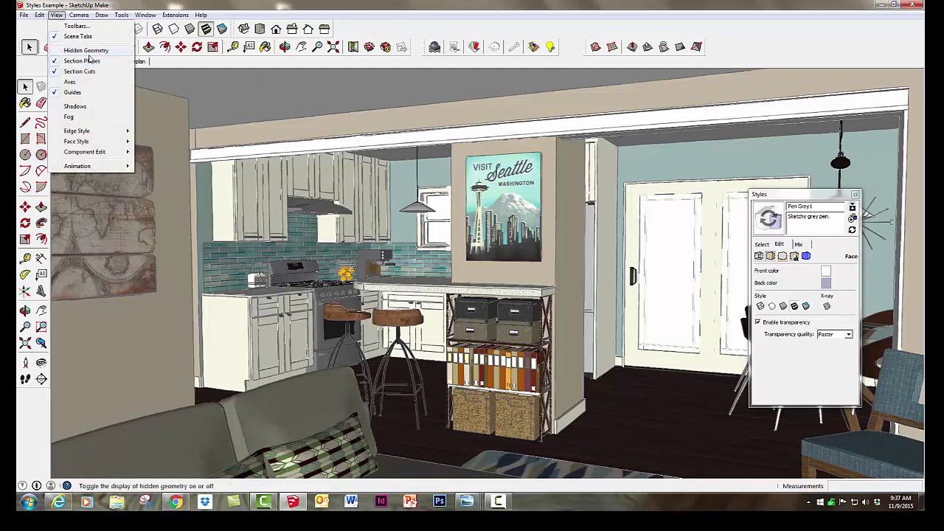
pyautogui.press('Escape')
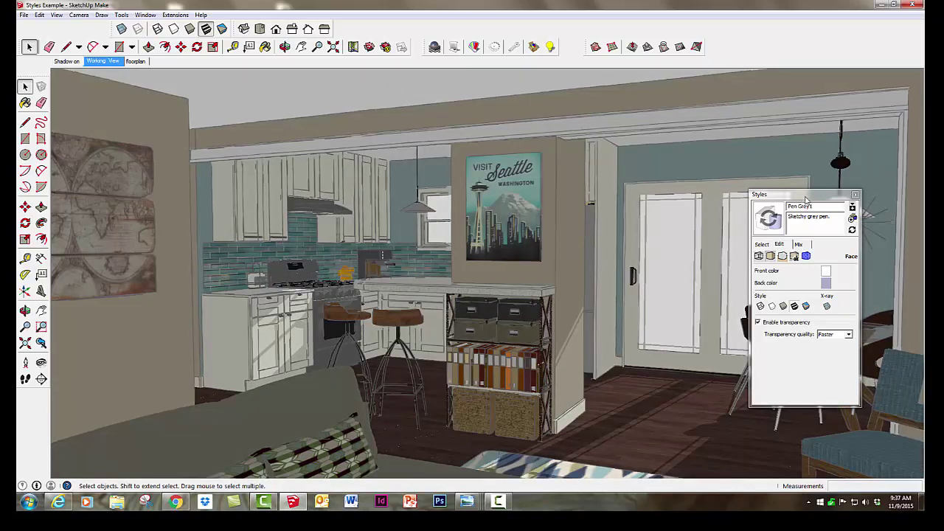
pyautogui.moveTo(806, 198); pyautogui.dragTo(797, 171)
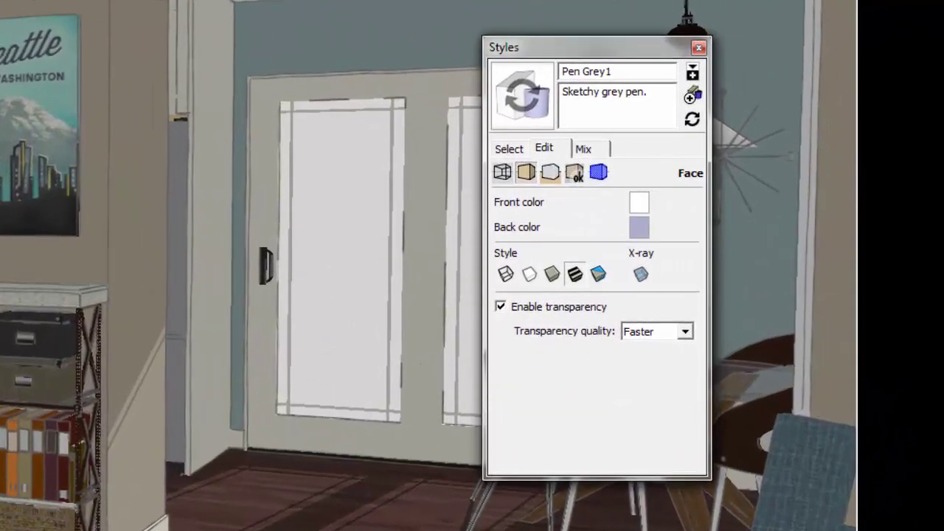
# Create a new style from the current settings and name it 'demo Style'
pyautogui.click(692, 96)
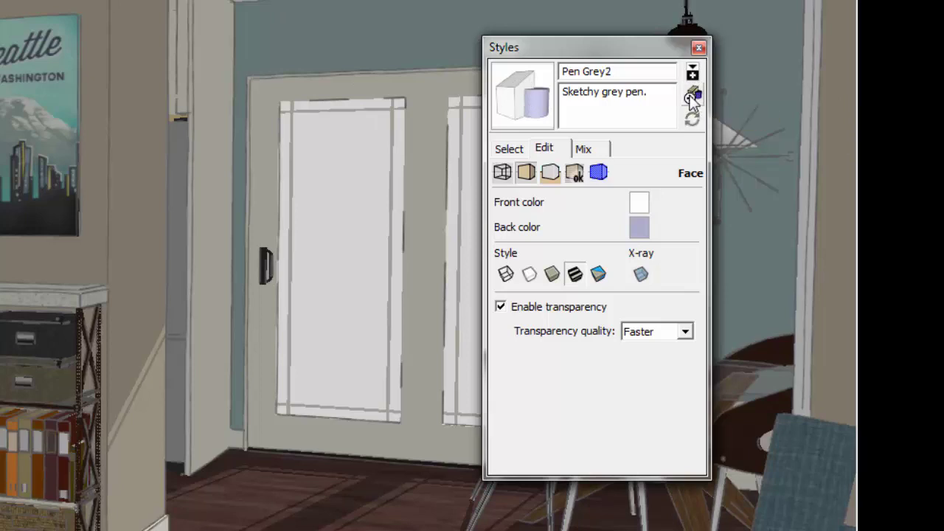
pyautogui.moveTo(626, 73); pyautogui.dragTo(528, 83)
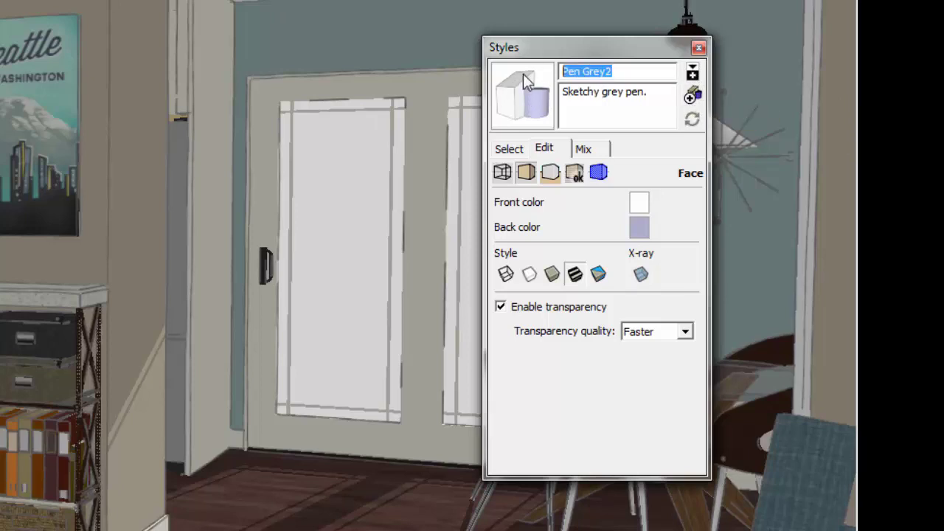
pyautogui.write('demo Sty')
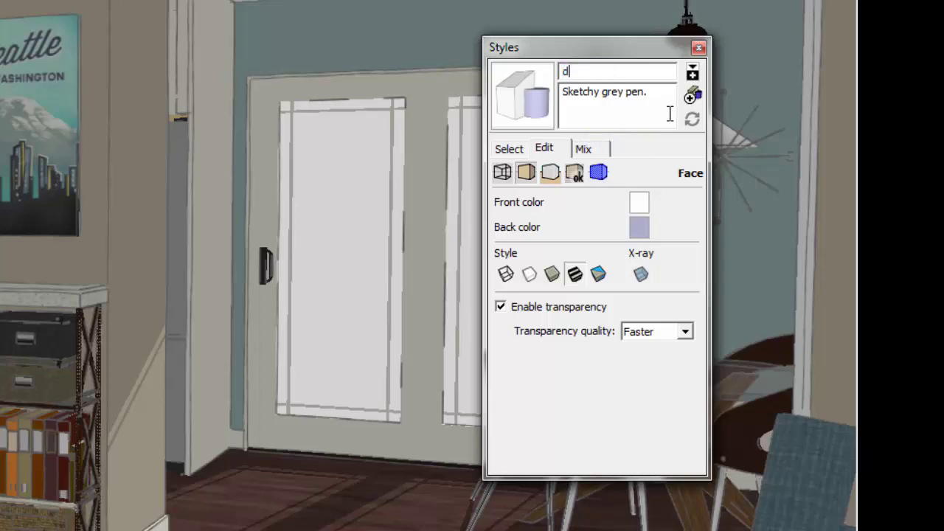
pyautogui.write('le')
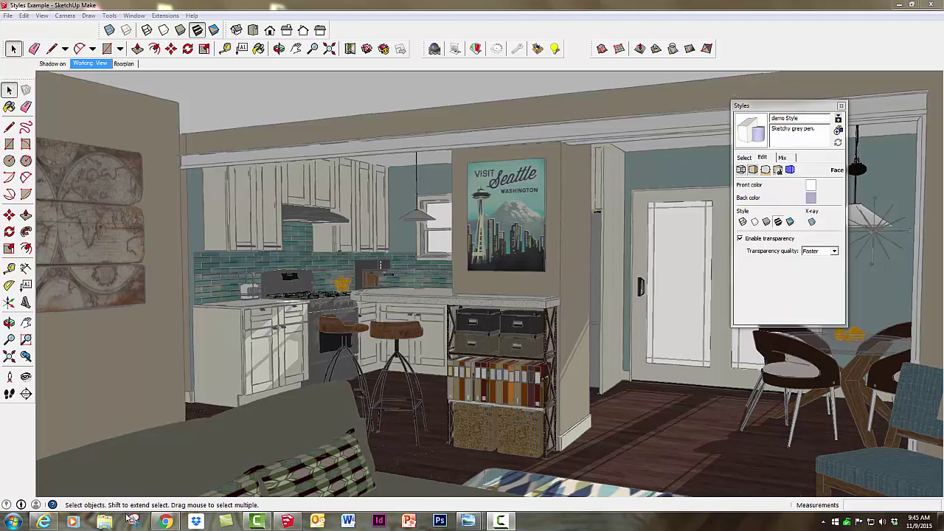
pyautogui.click(104, 521)
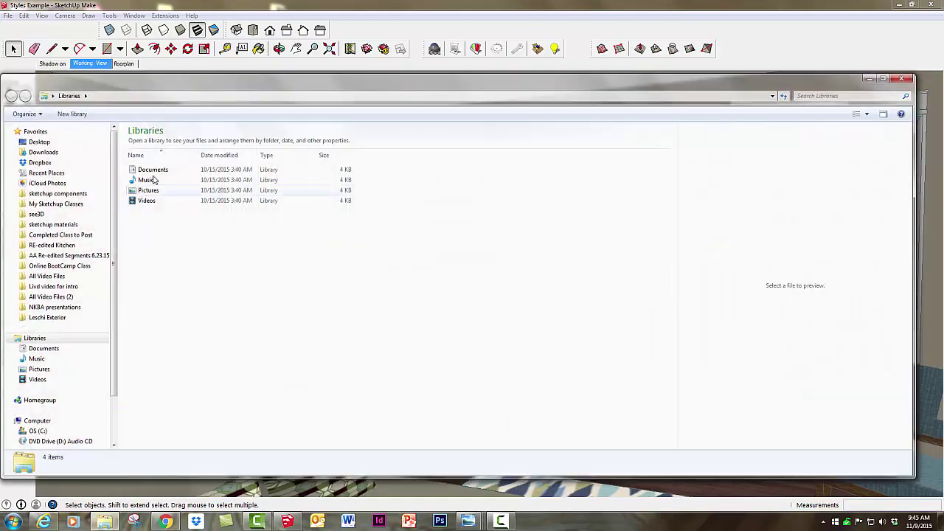
pyautogui.doubleClick(152, 172)
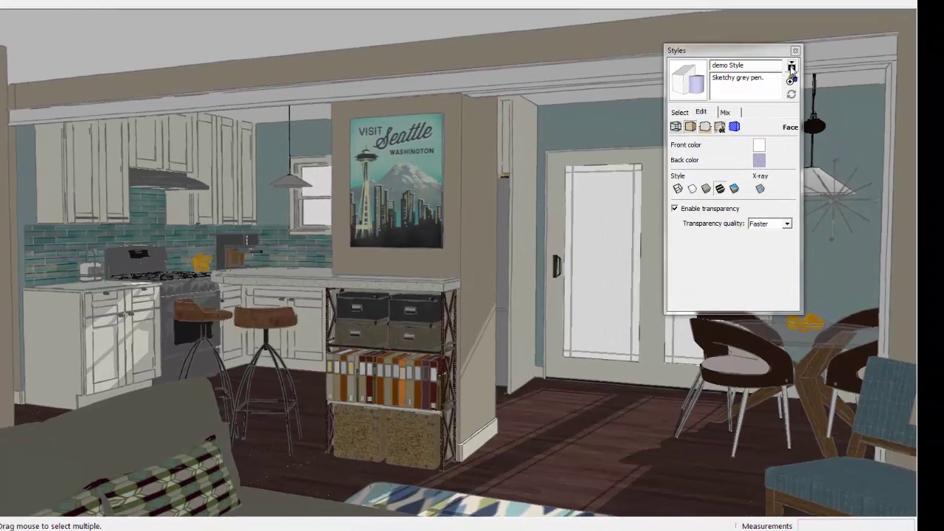
# Show the secondary style browser and open the SketchUp Styles folder in it as a collection
pyautogui.click(791, 68)
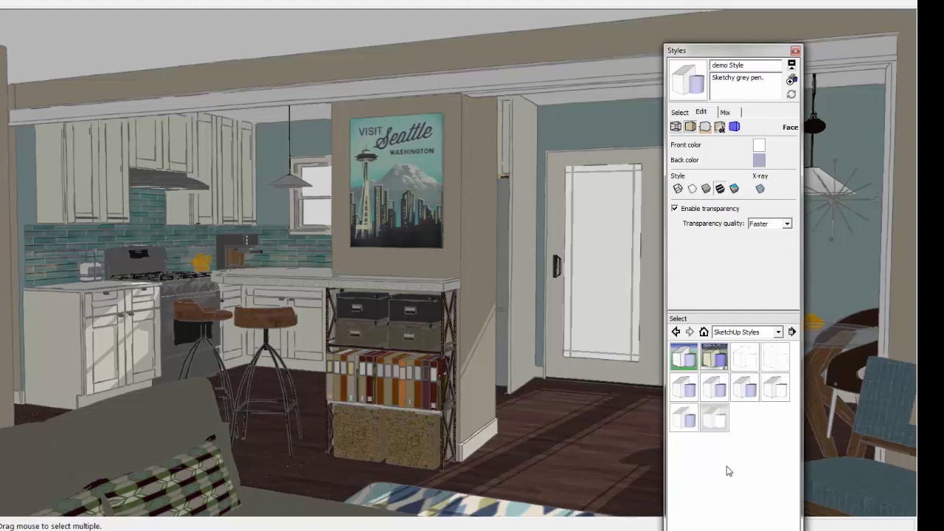
pyautogui.click(778, 333)
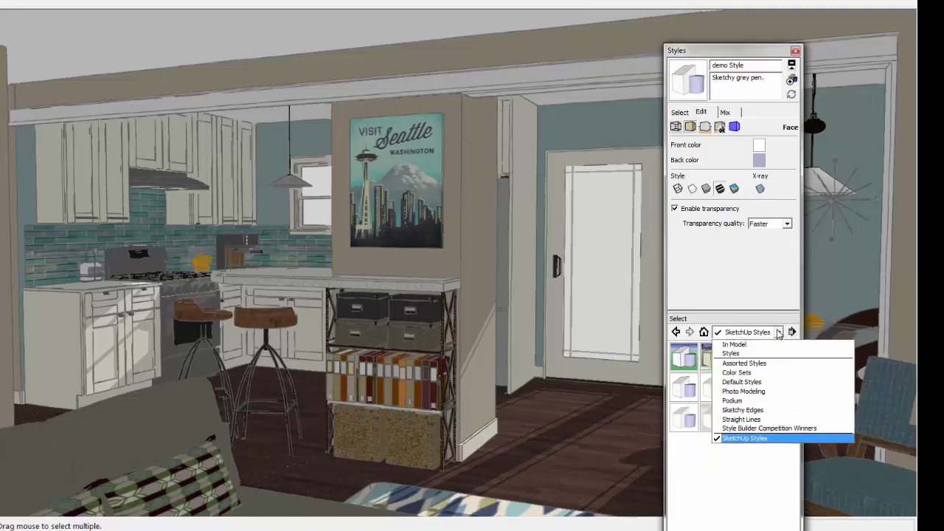
pyautogui.click(755, 381)
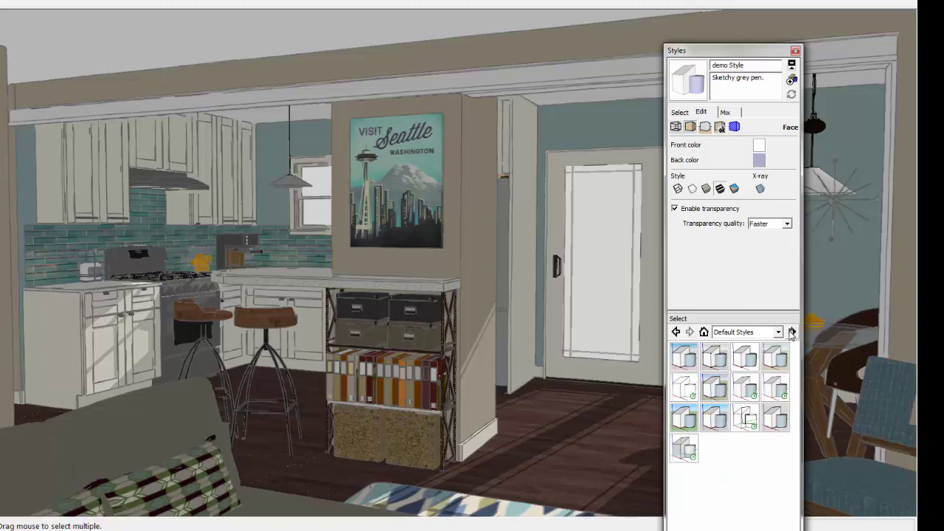
pyautogui.click(791, 333)
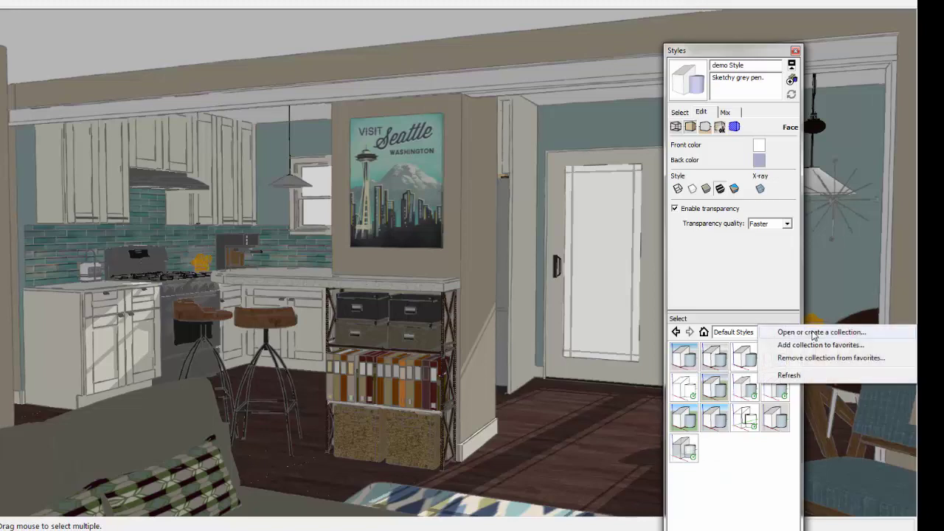
pyautogui.click(814, 333)
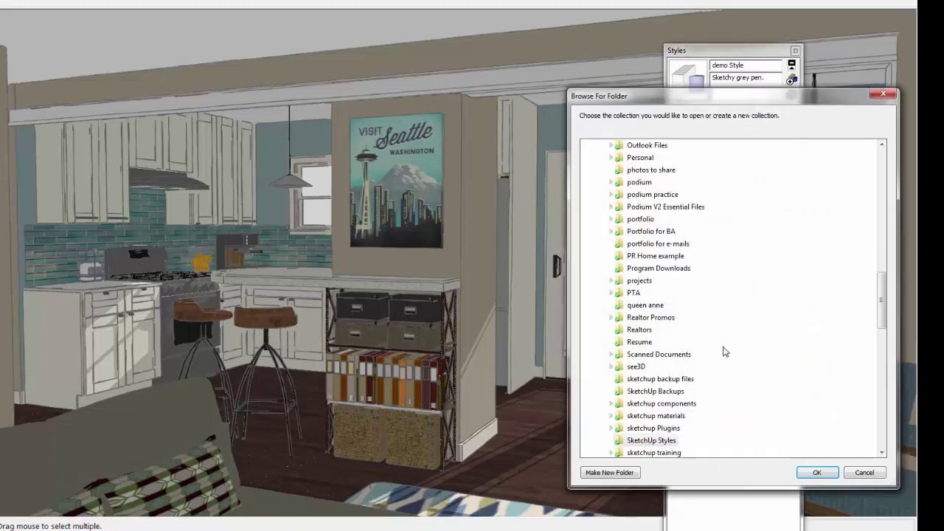
pyautogui.click(665, 440)
pyautogui.click(816, 472)
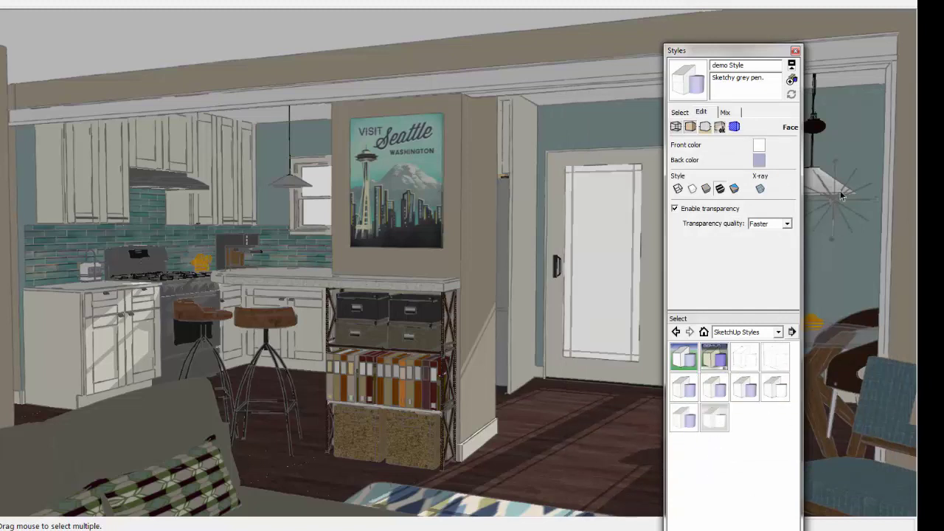
# Switch the style browser back to the In Model styles saved in the kitchen file
pyautogui.click(678, 112)
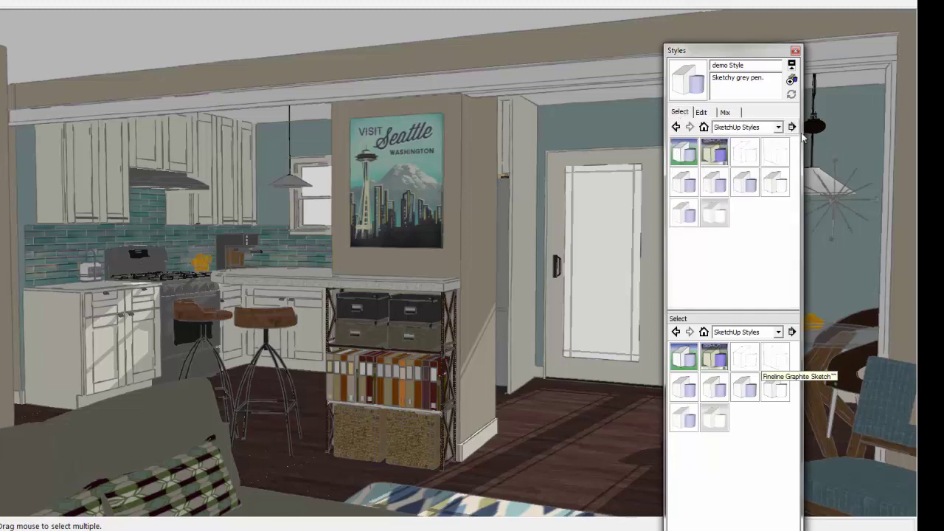
pyautogui.click(778, 126)
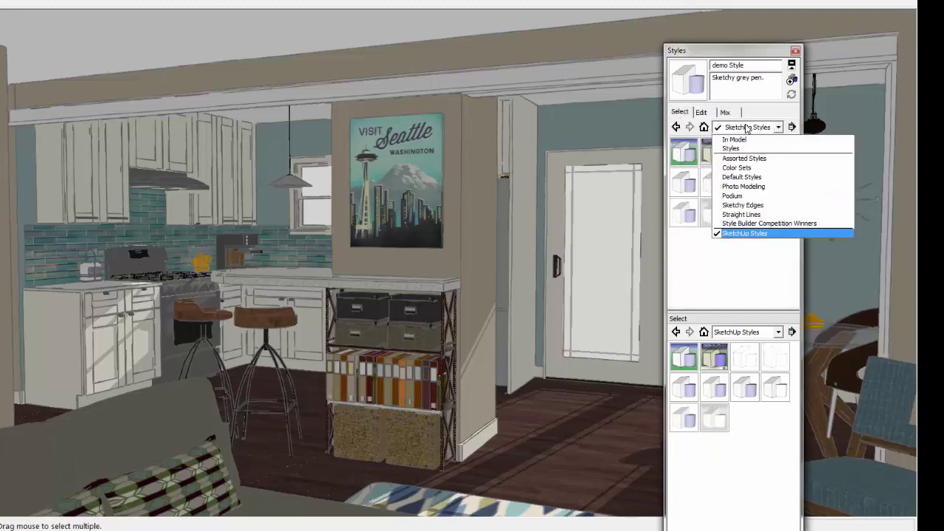
pyautogui.click(704, 128)
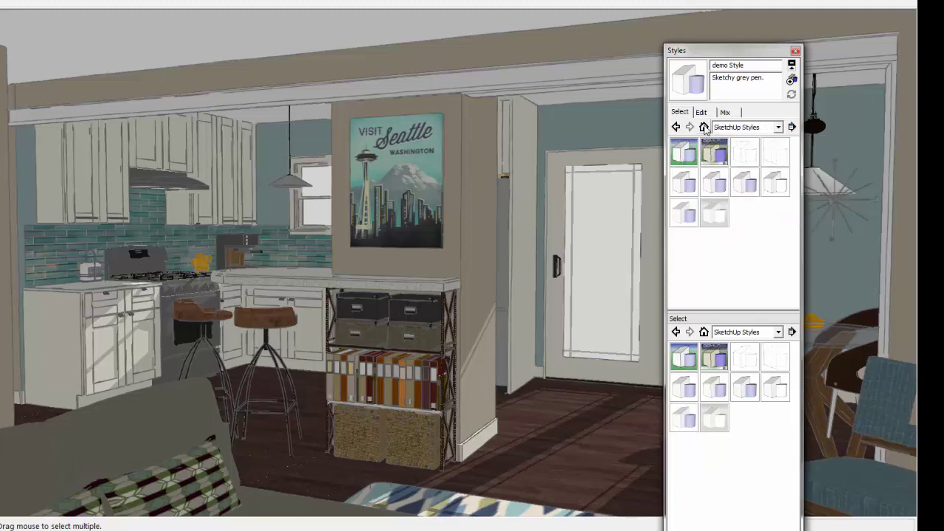
pyautogui.click(704, 128)
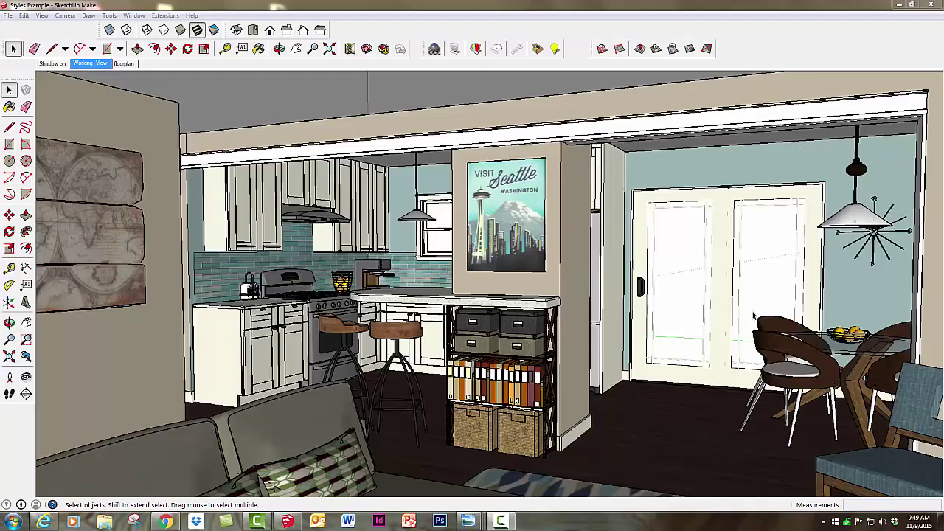
# Return to the Working View scene and bring up the Styles window
pyautogui.click(93, 65)
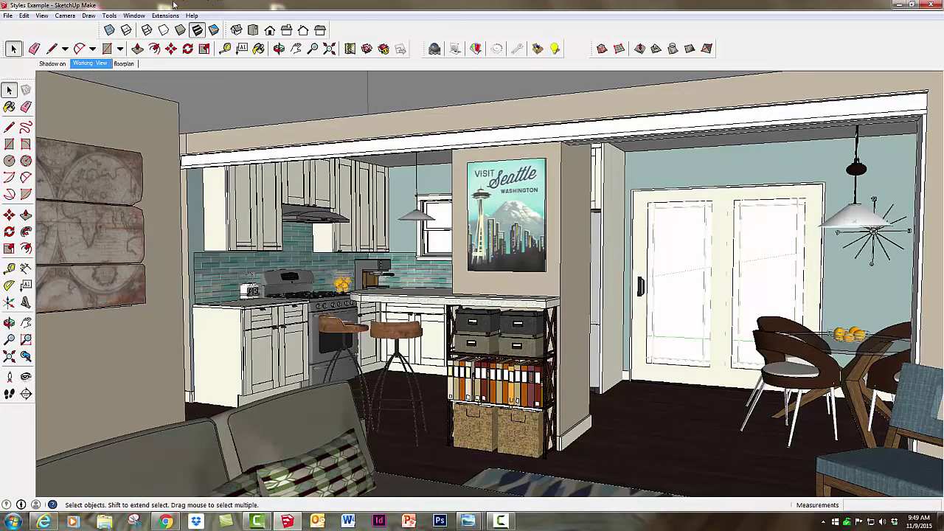
pyautogui.click(134, 15)
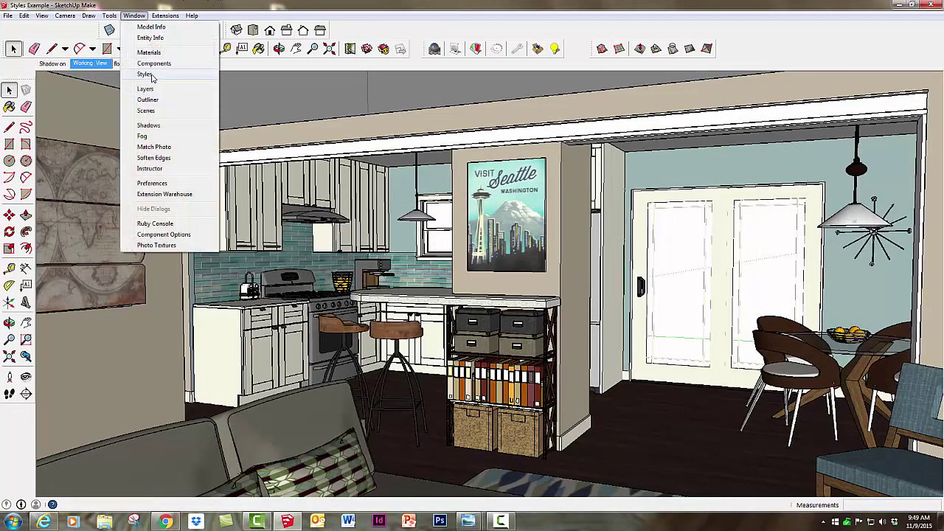
pyautogui.click(148, 75)
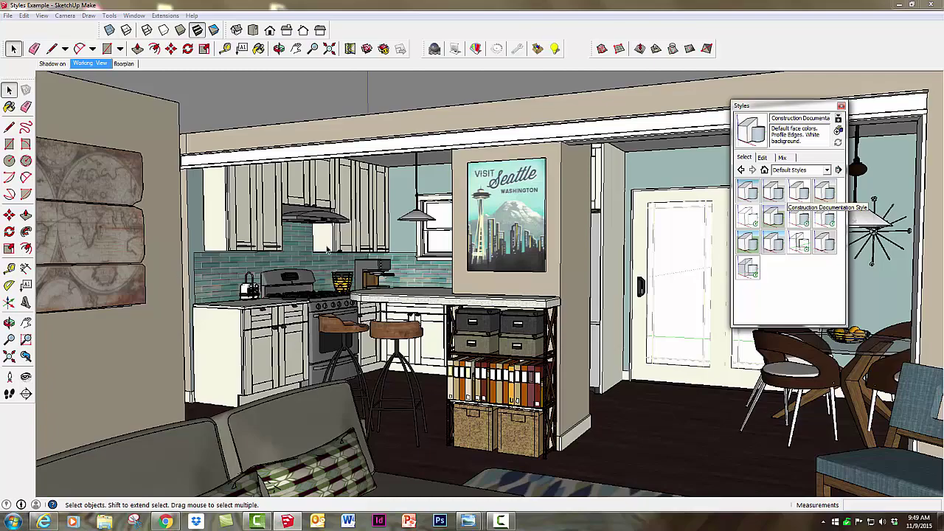
pyautogui.moveTo(768, 109); pyautogui.dragTo(808, 102)
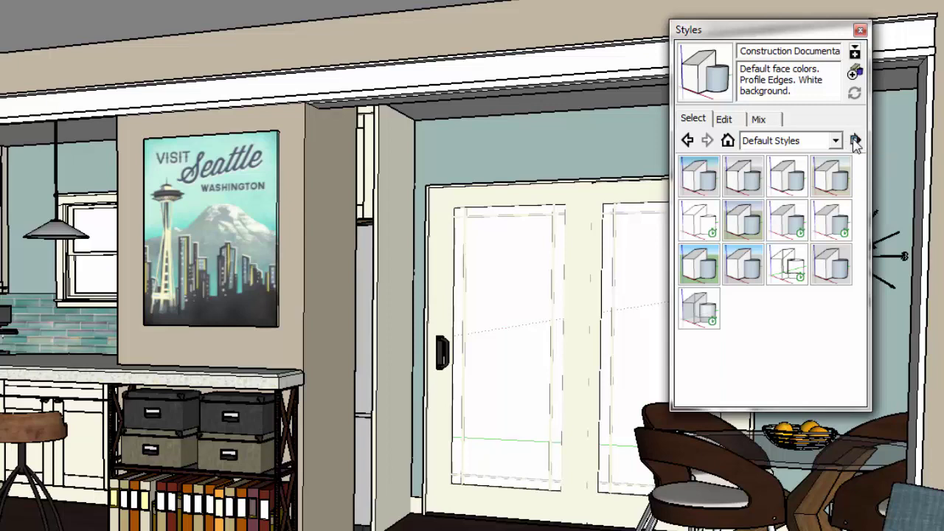
# Load the SketchUp Styles folder as a collection and apply demo Style to the model
pyautogui.click(855, 142)
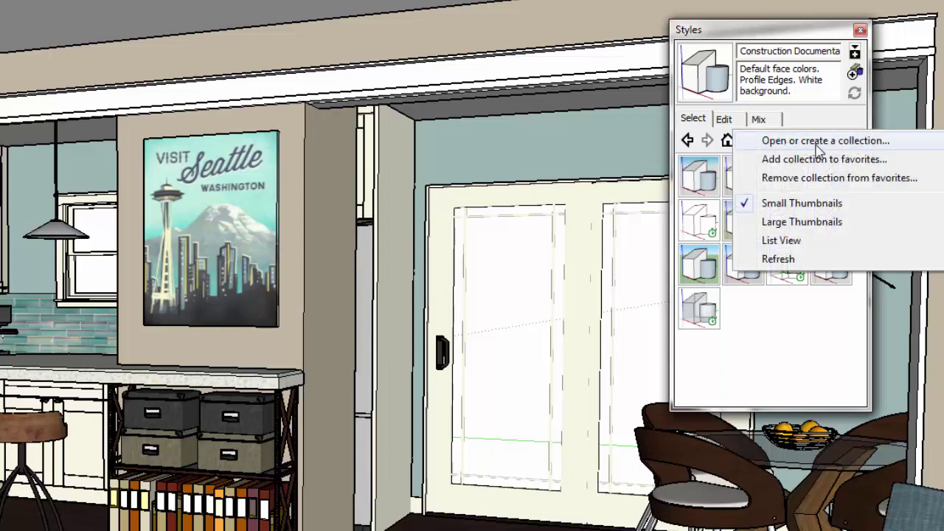
pyautogui.click(817, 148)
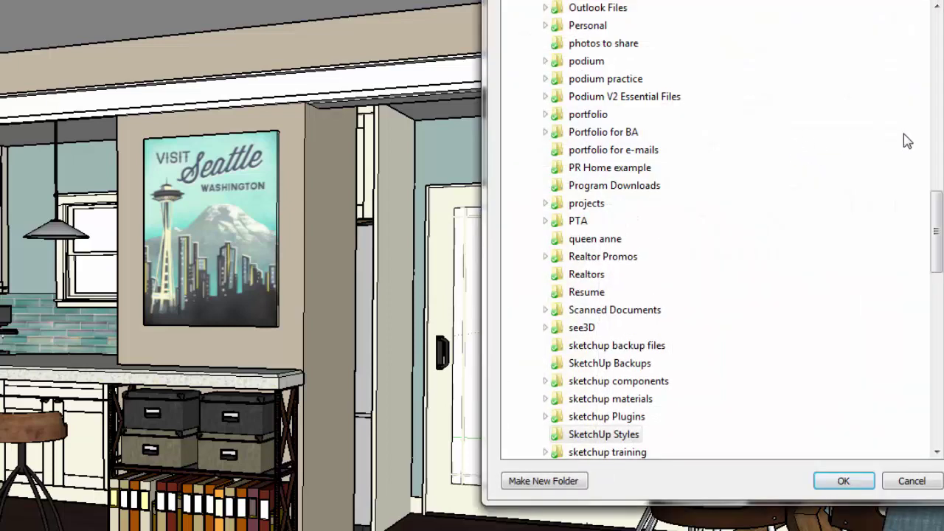
pyautogui.moveTo(936, 237); pyautogui.dragTo(937, 247)
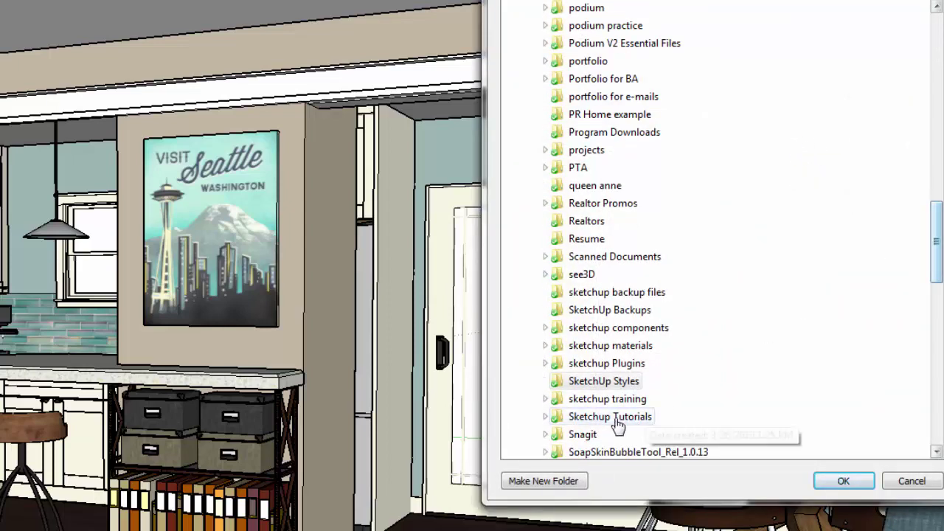
pyautogui.click(556, 383)
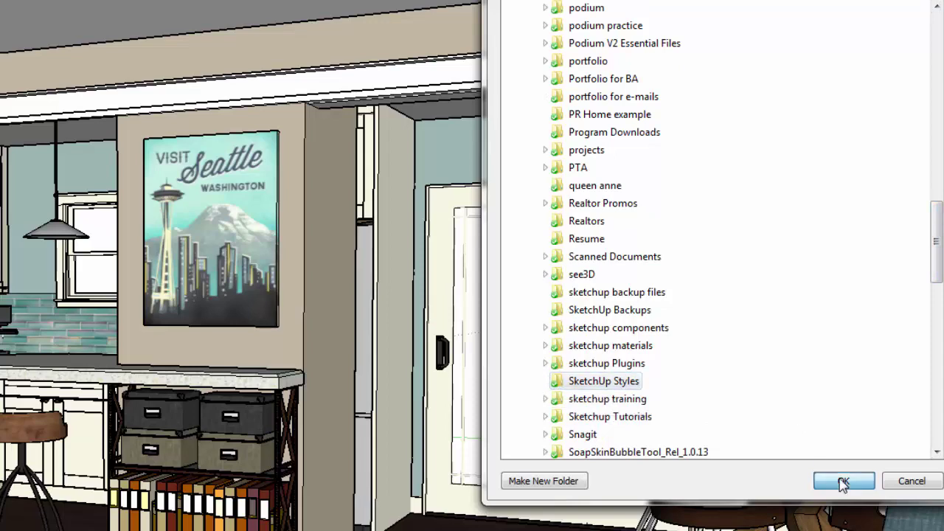
pyautogui.click(843, 481)
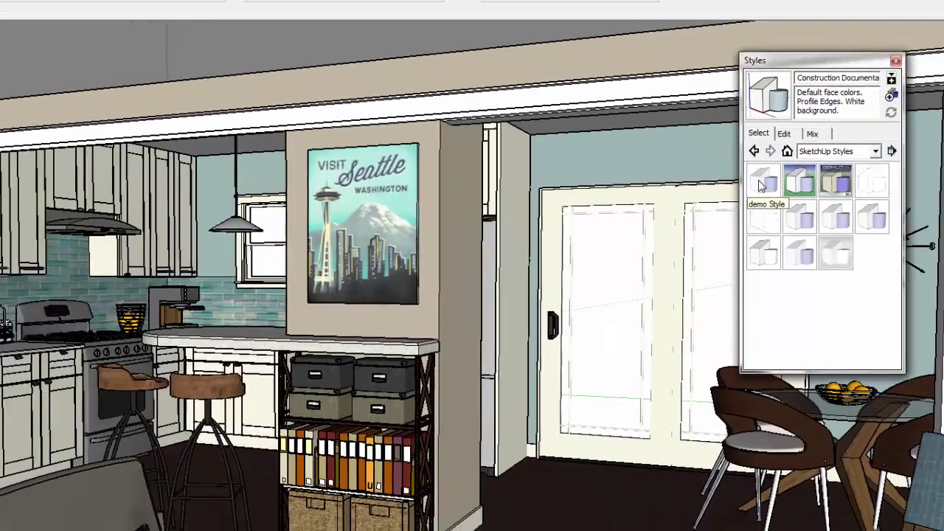
pyautogui.click(697, 183)
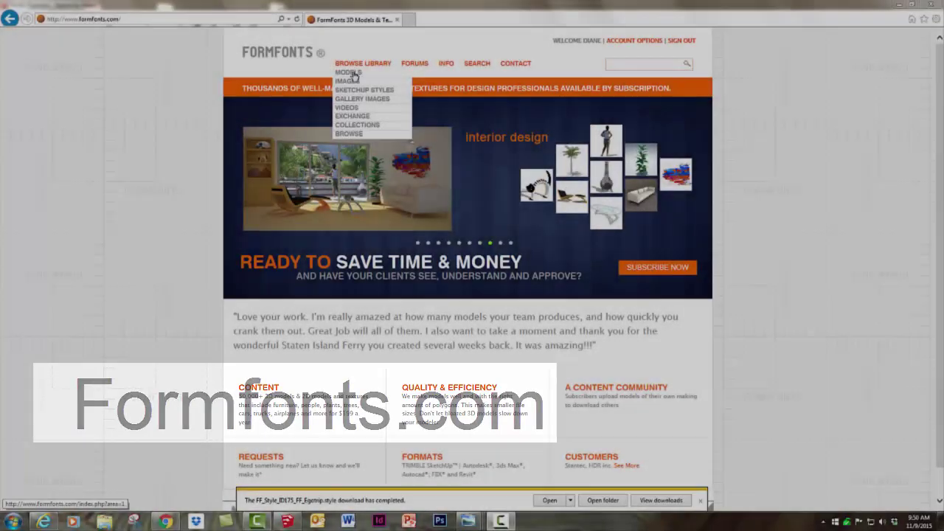
# On FormFonts, browse the top-downloaded SketchUp styles and open the Fineline Graphite Sketch page
pyautogui.click(352, 73)
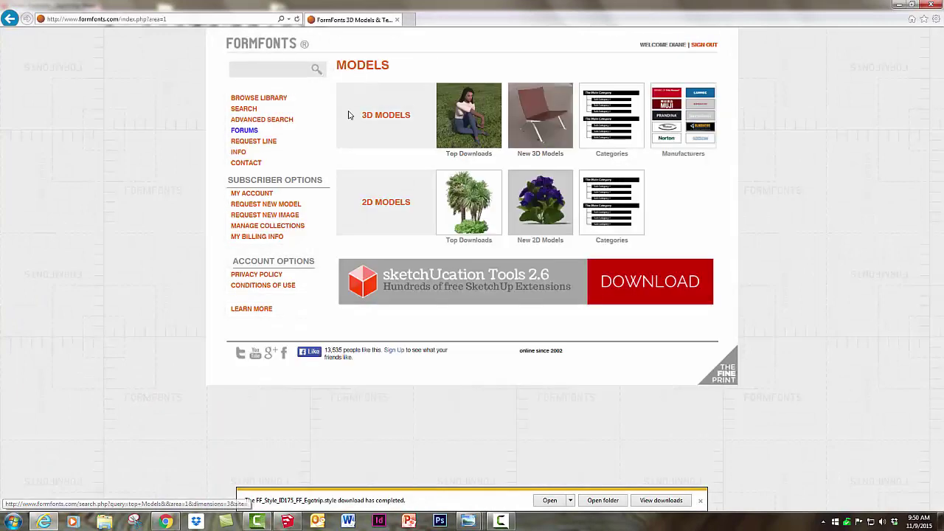
pyautogui.moveTo(284, 103)
pyautogui.click(335, 111)
pyautogui.click(481, 121)
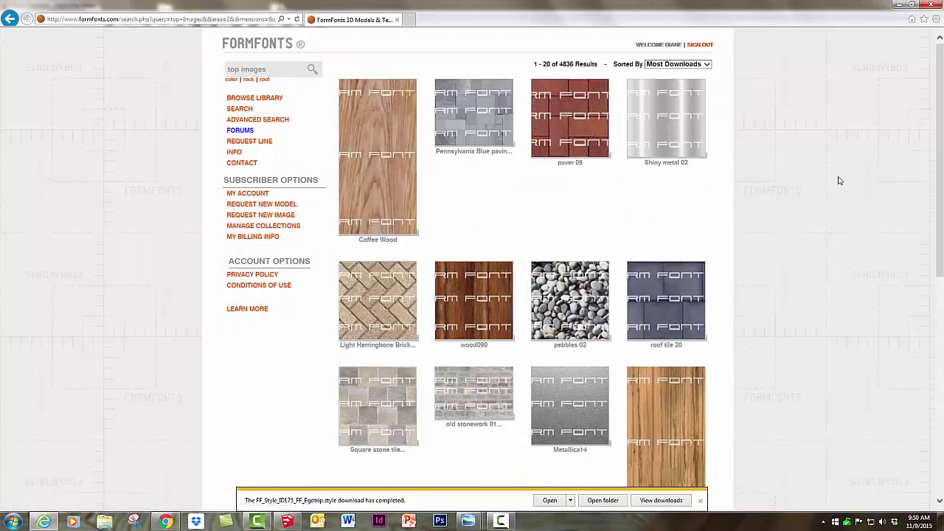
pyautogui.moveTo(942, 144)
pyautogui.mouseDown()
pyautogui.moveTo(940, 375)
pyautogui.moveTo(940, 152)
pyautogui.mouseUp()
pyautogui.moveTo(264, 97)
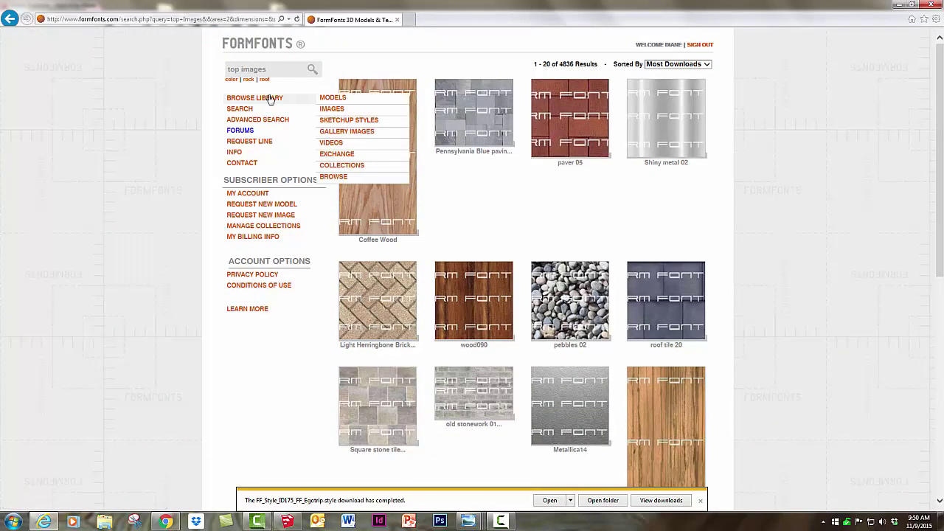
pyautogui.click(370, 121)
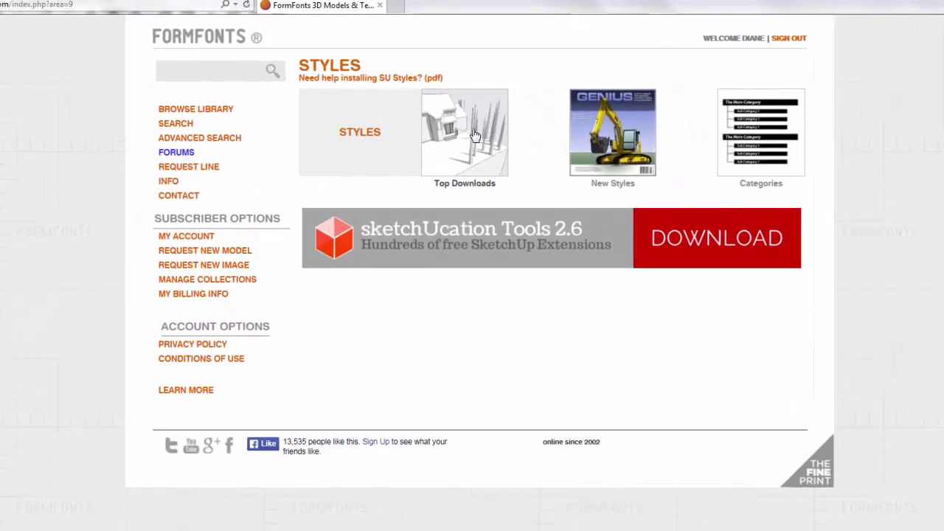
pyautogui.click(474, 136)
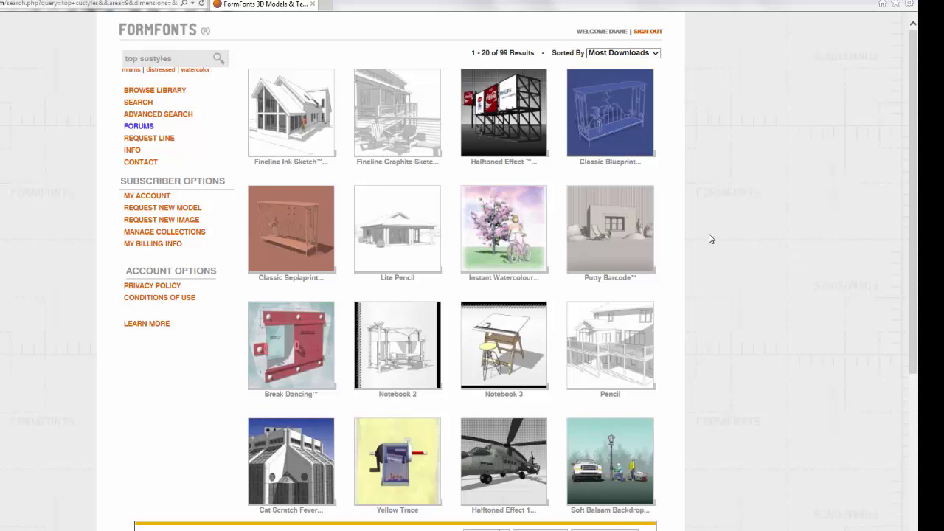
pyautogui.click(383, 118)
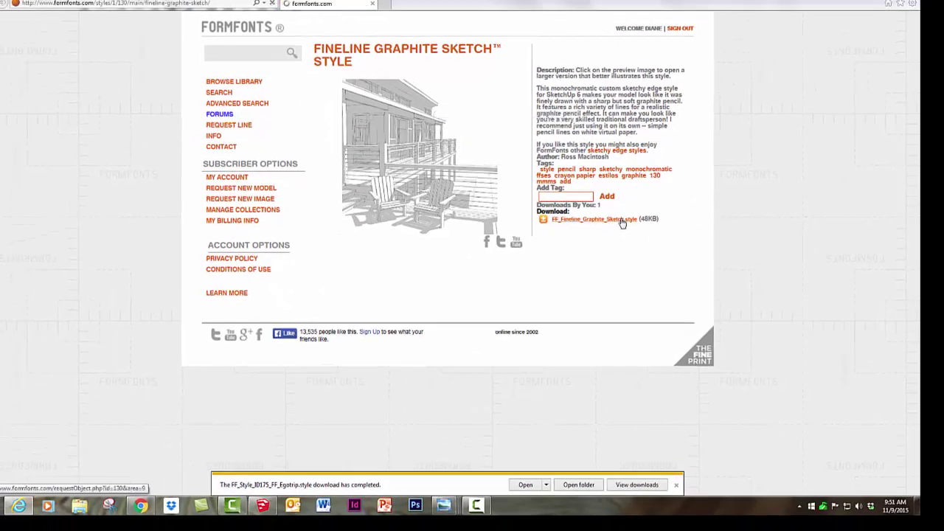
# Download the Fineline Graphite Sketch file into SketchUp Styles, replacing the existing copy
pyautogui.click(622, 220)
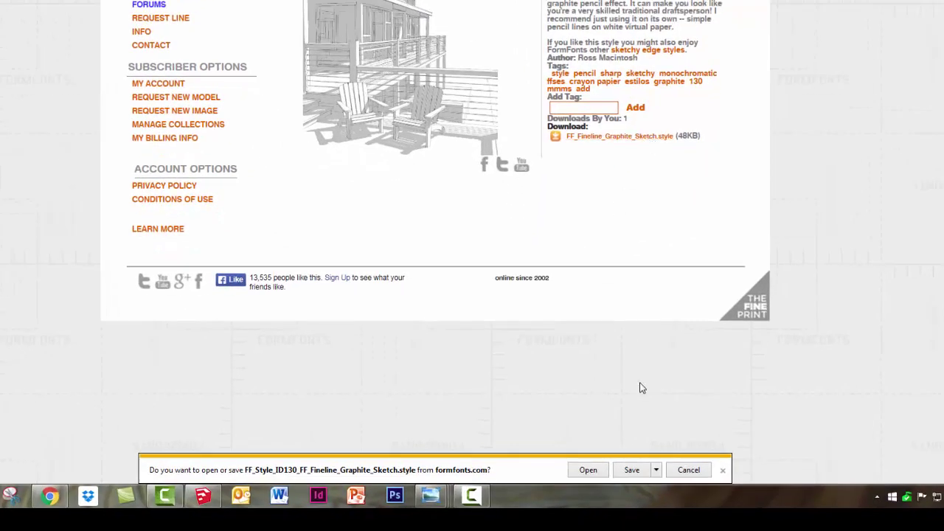
pyautogui.click(645, 474)
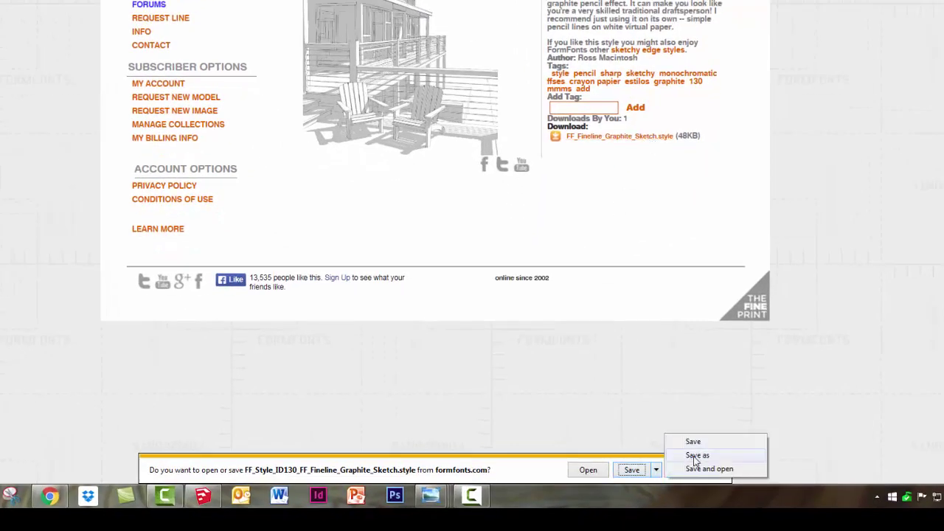
pyautogui.click(695, 456)
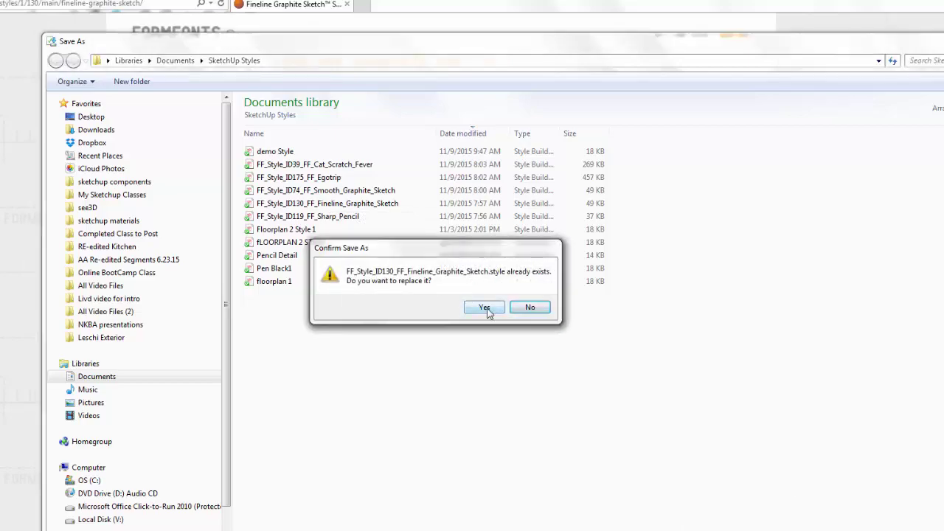
pyautogui.click(483, 307)
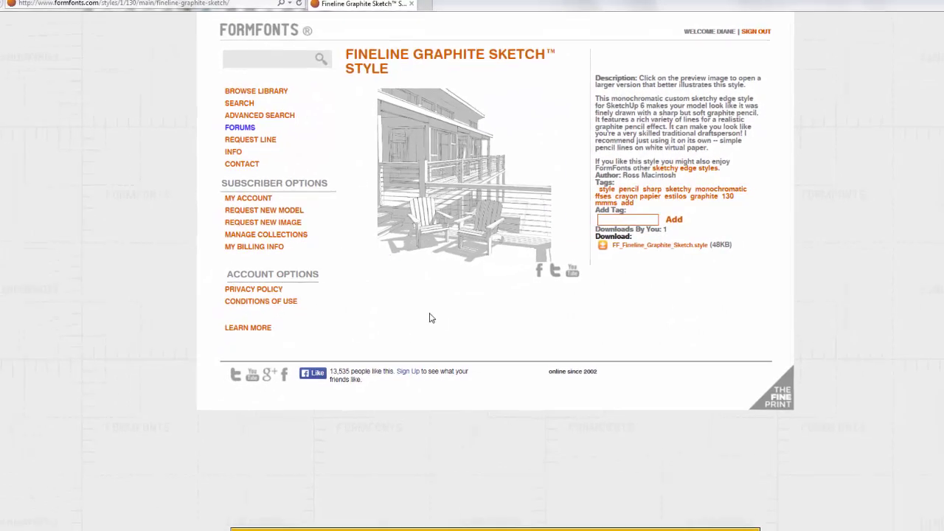
# Back in SketchUp, apply the Fineline Graphite Sketch style to the kitchen
pyautogui.moveTo(327, 523)
pyautogui.click(318, 483)
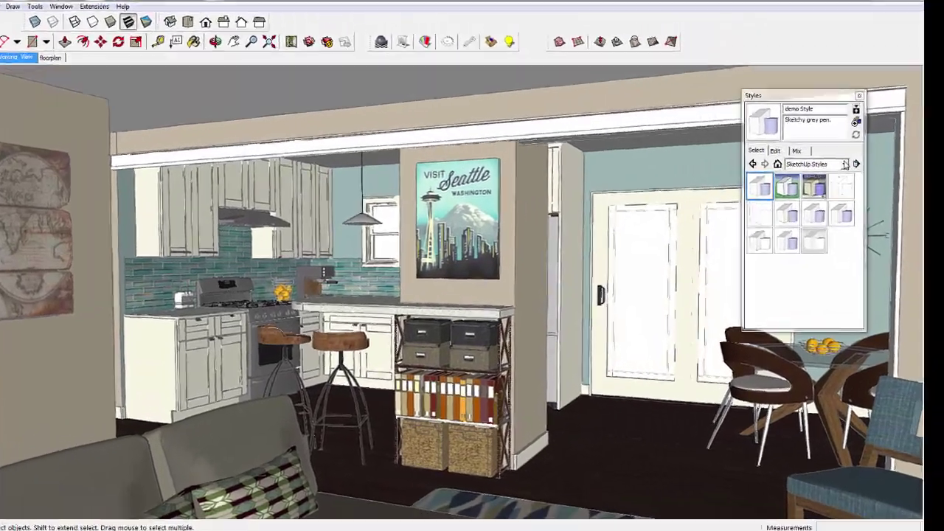
pyautogui.click(845, 164)
pyautogui.click(845, 164)
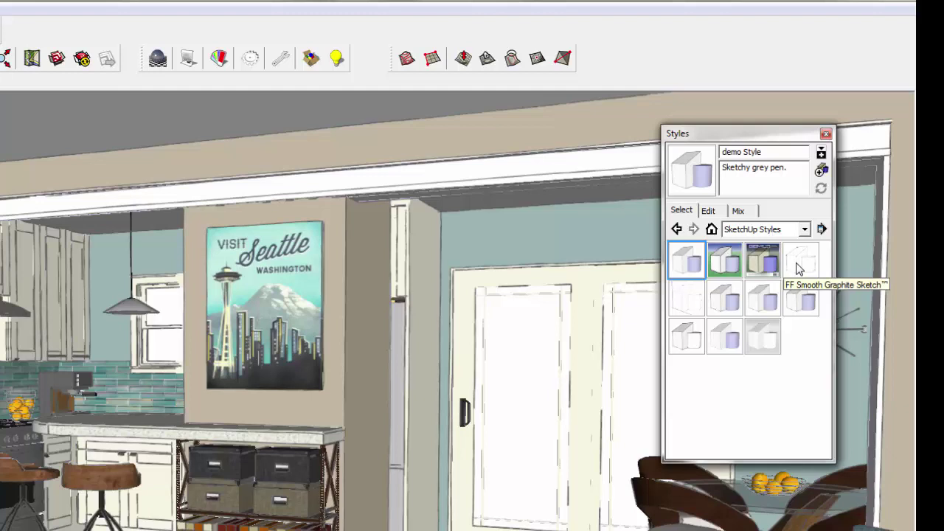
pyautogui.click(685, 304)
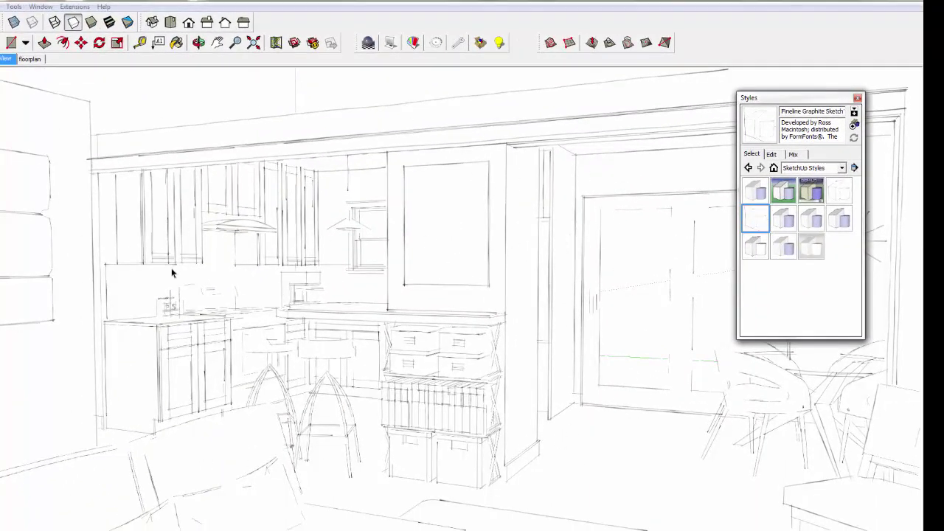
# Set the style's face display to Shaded with Textures
pyautogui.click(772, 154)
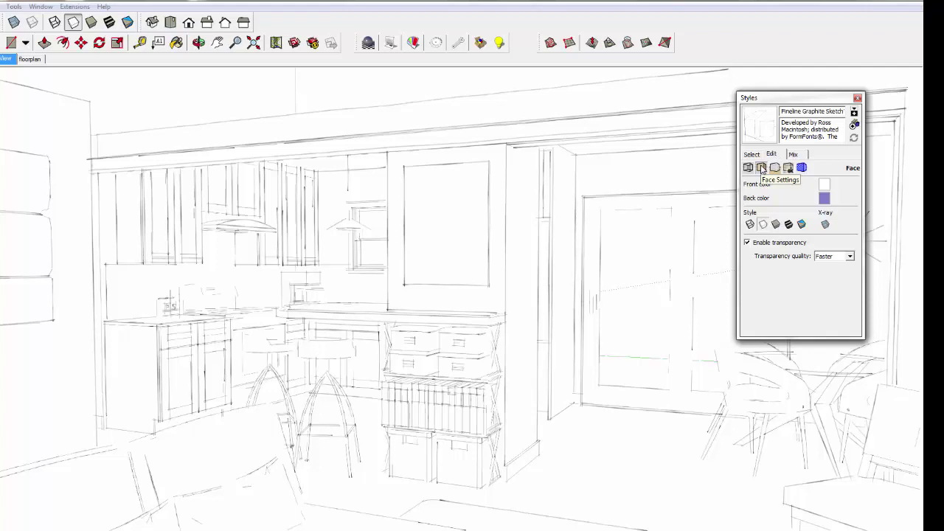
pyautogui.click(788, 225)
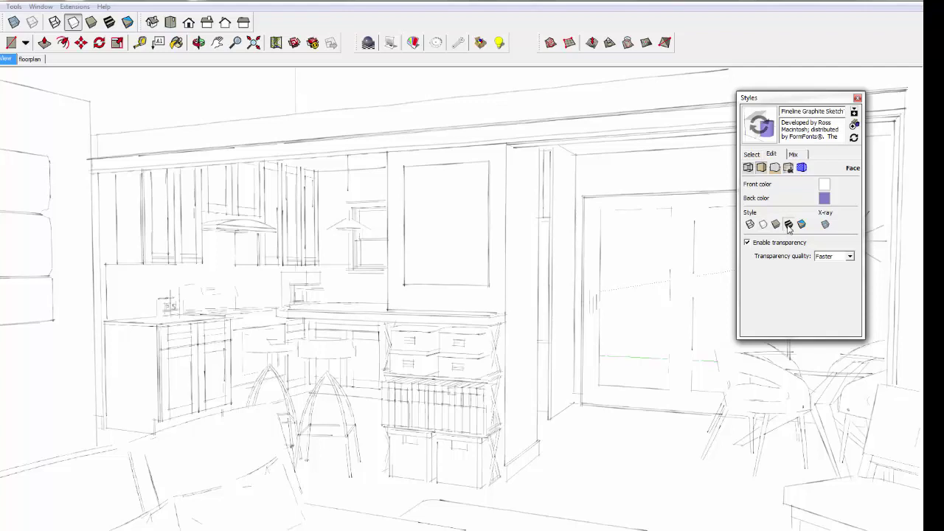
pyautogui.click(788, 225)
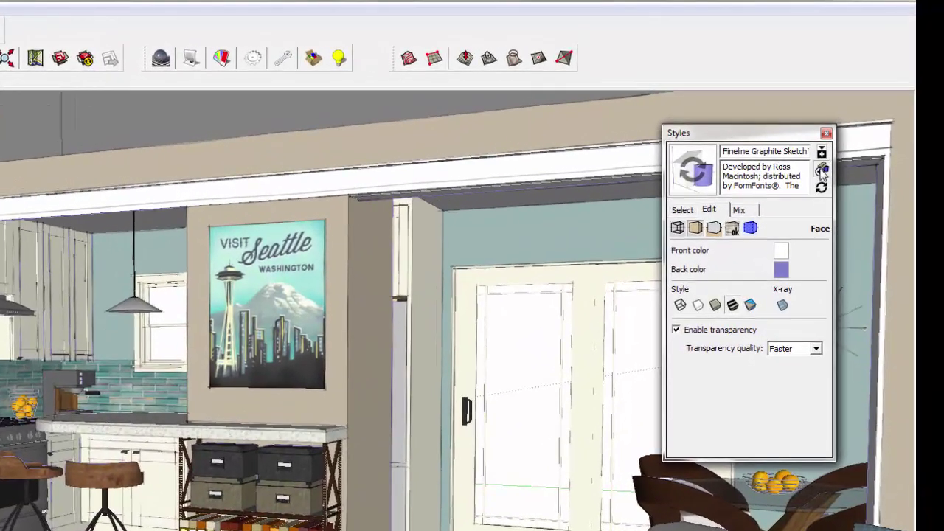
# Update the style, then create a new style named 'Fineline with Materials'
pyautogui.click(822, 170)
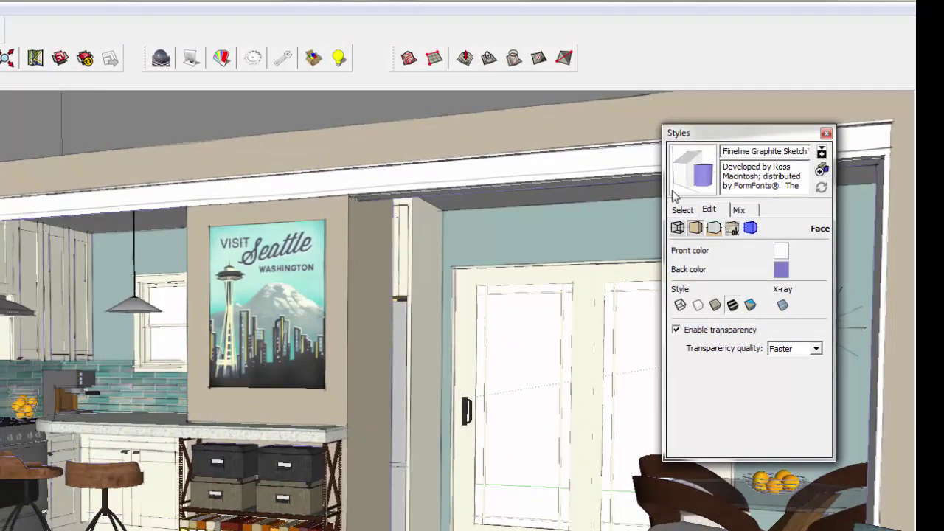
pyautogui.moveTo(663, 195); pyautogui.dragTo(506, 195)
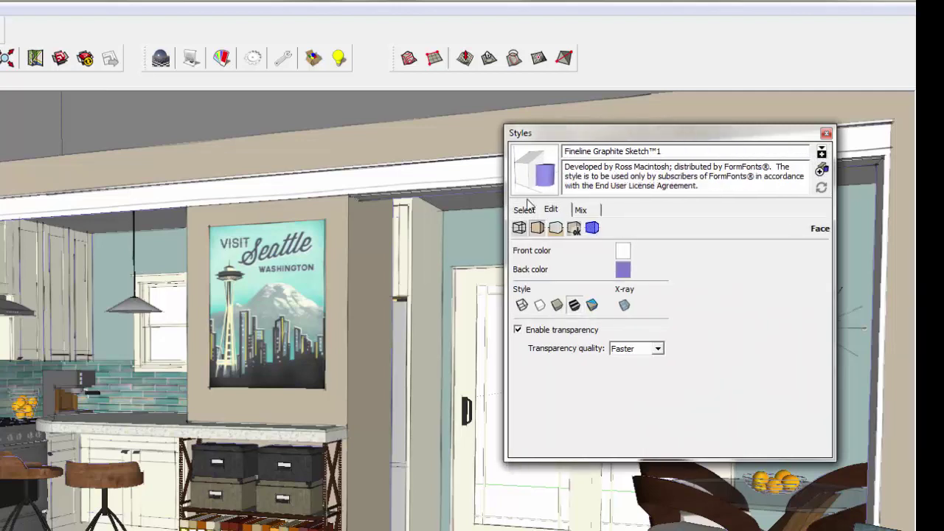
pyautogui.click(820, 170)
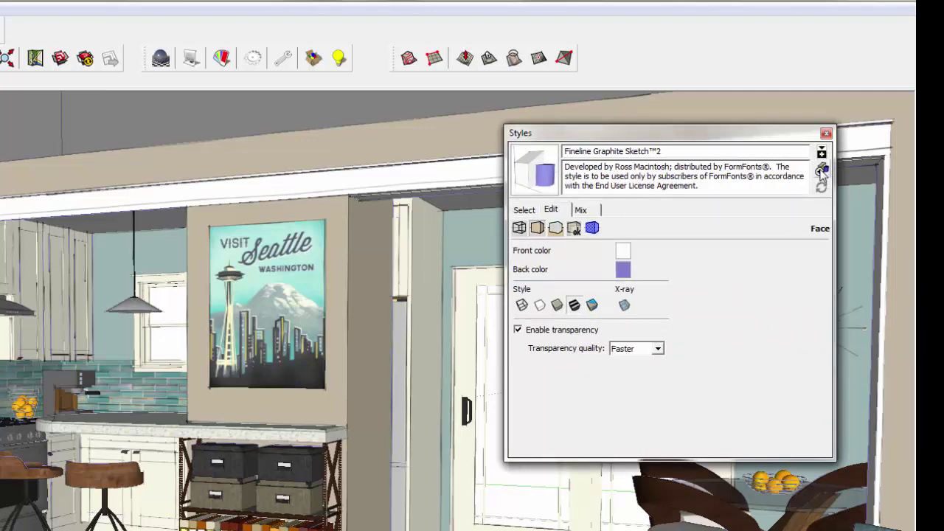
pyautogui.tripleClick(674, 150)
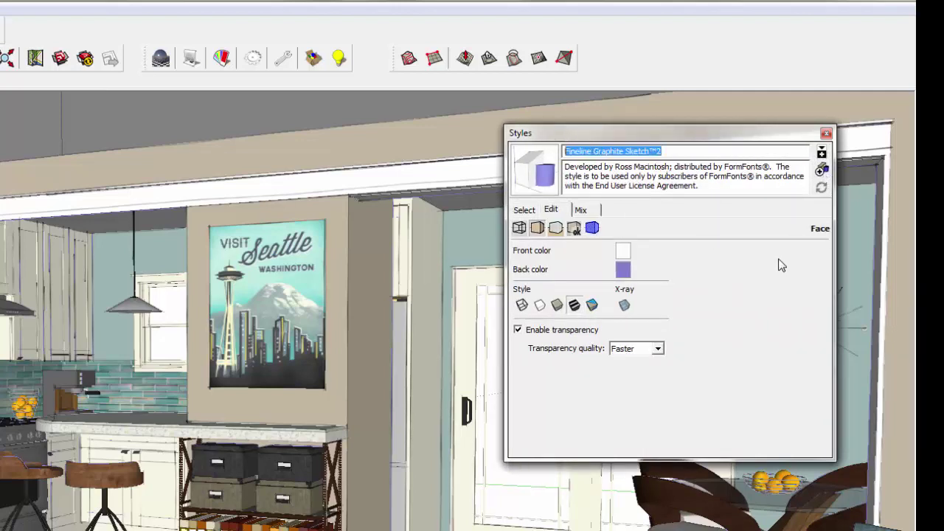
pyautogui.write('Fineline with Materials')
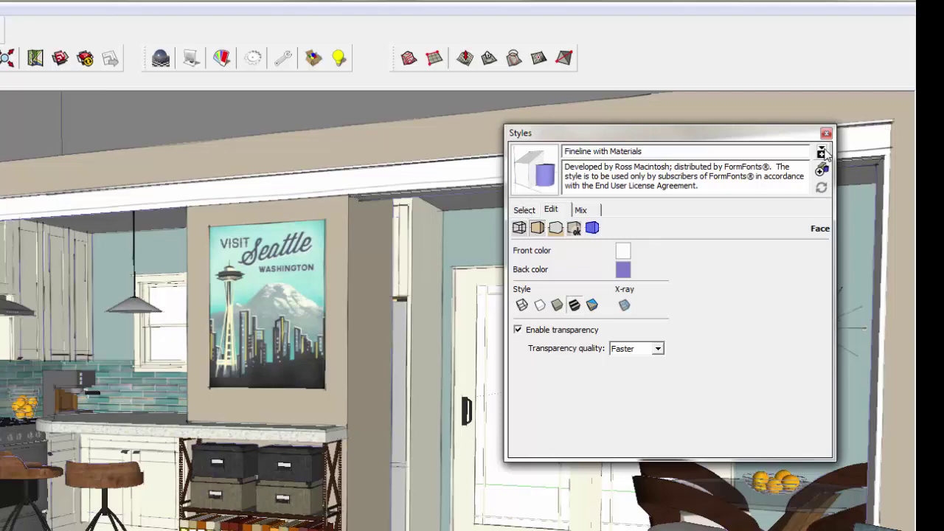
# Update the Fineline with Materials style and copy it from In Model into SketchUp Styles
pyautogui.click(822, 152)
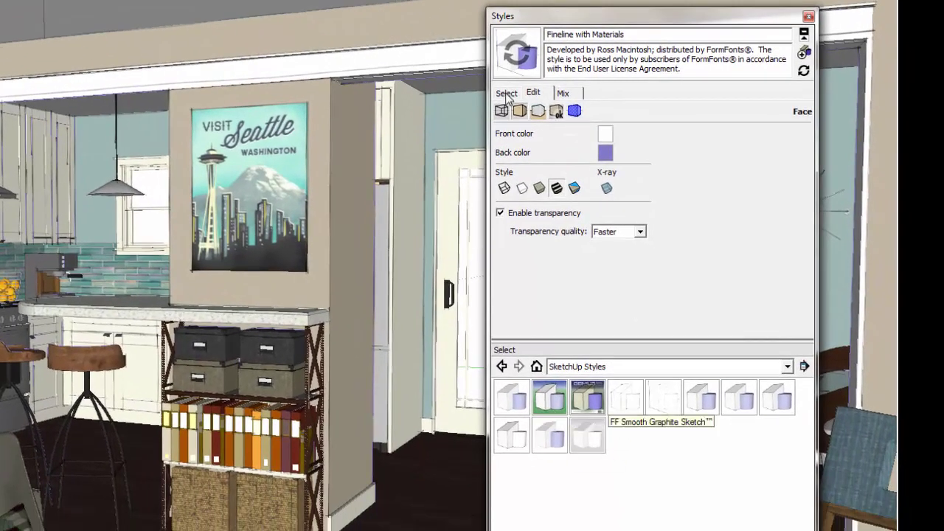
pyautogui.click(507, 95)
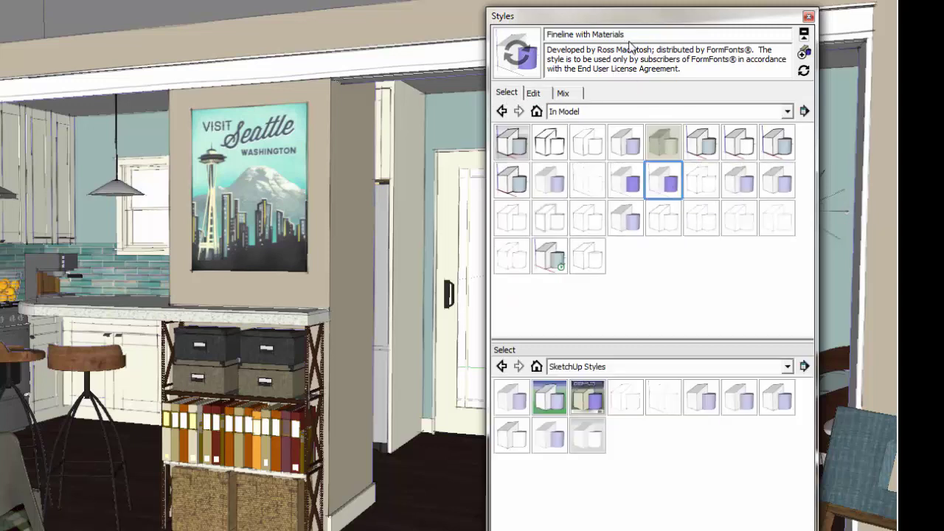
pyautogui.moveTo(627, 34); pyautogui.dragTo(522, 33)
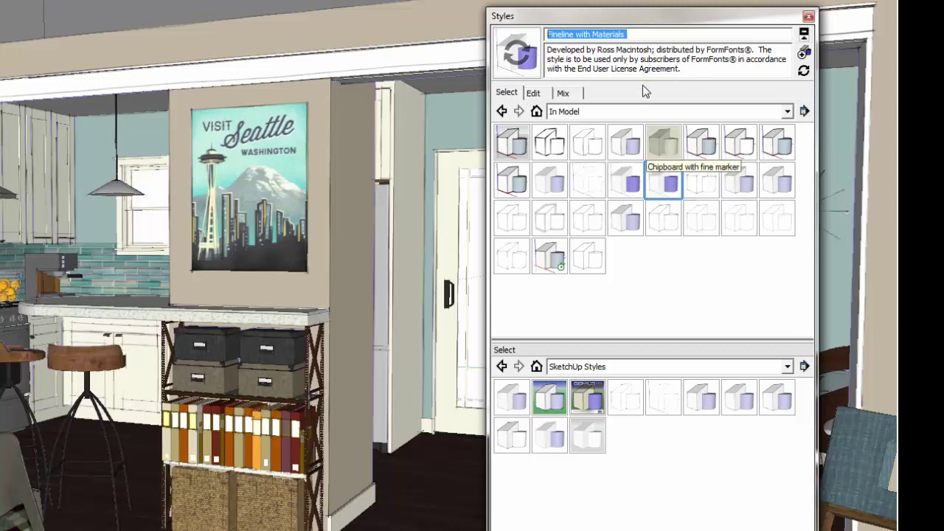
pyautogui.click(623, 34)
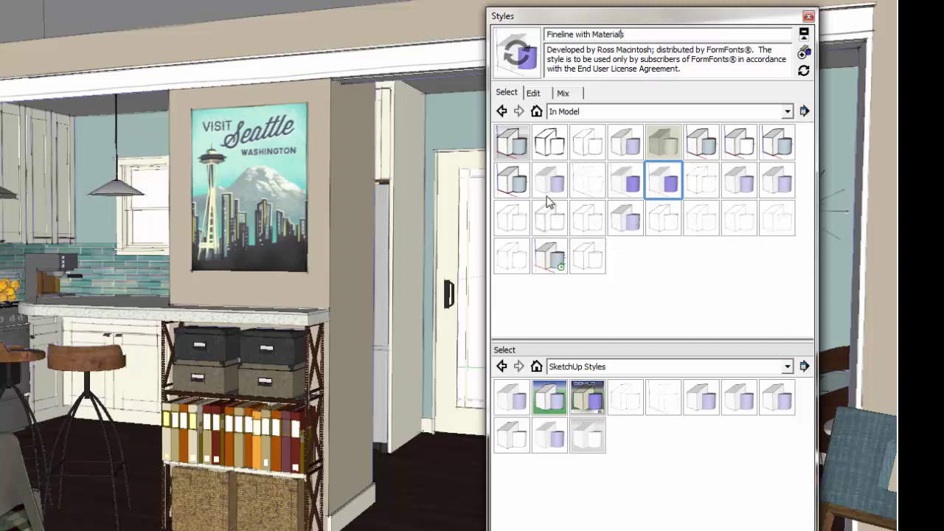
pyautogui.click(804, 70)
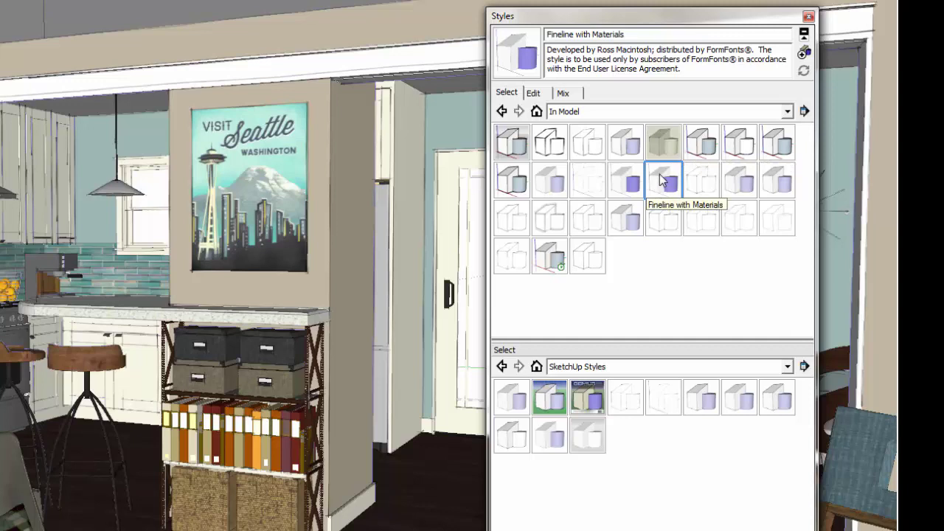
pyautogui.moveTo(661, 181); pyautogui.dragTo(645, 455)
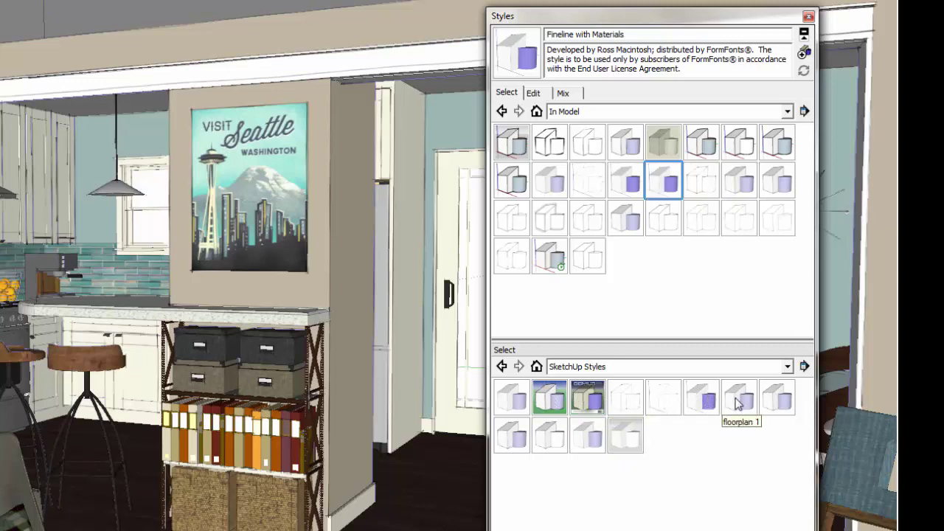
pyautogui.click(695, 398)
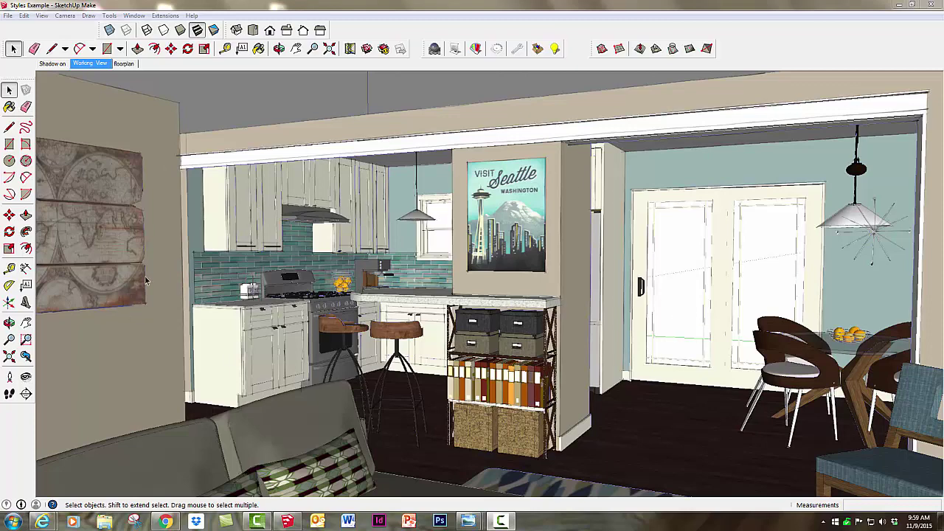
# Enable View > Shadows and uncheck View > Axes for the kitchen
pyautogui.click(42, 16)
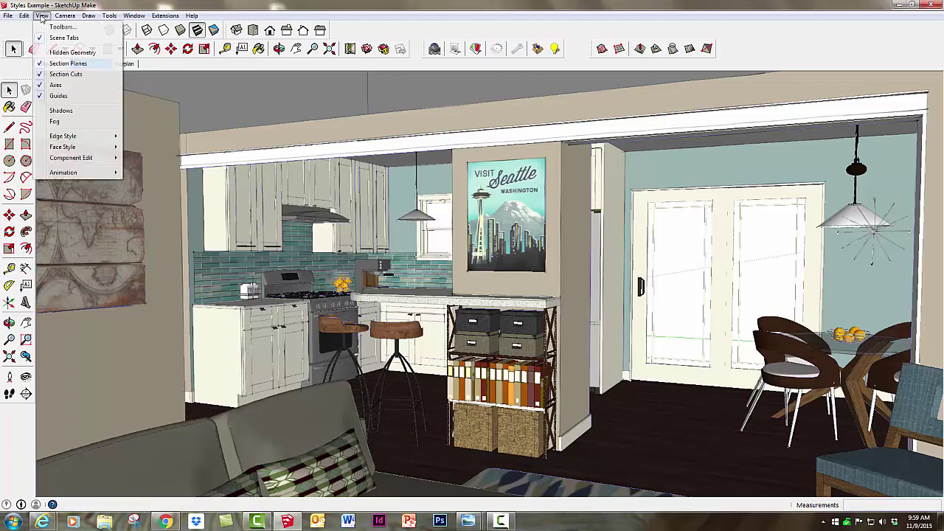
pyautogui.click(55, 110)
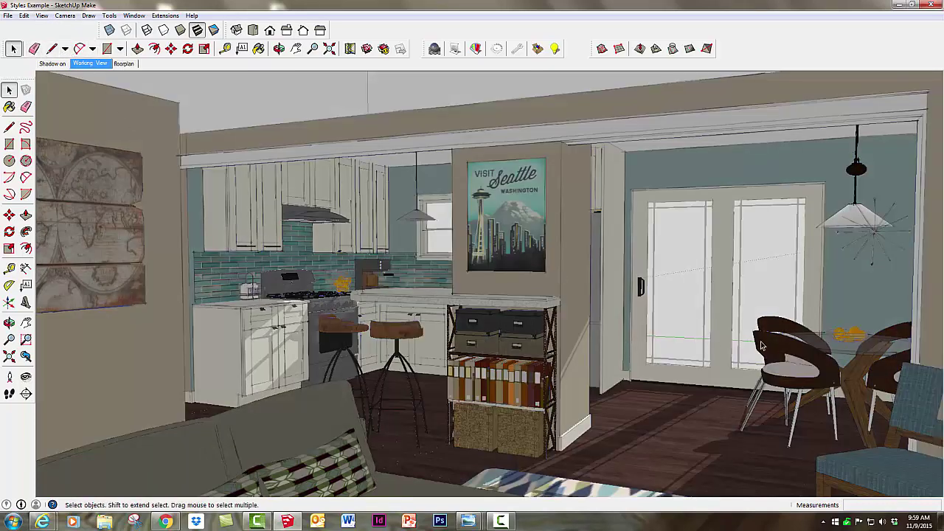
pyautogui.click(42, 15)
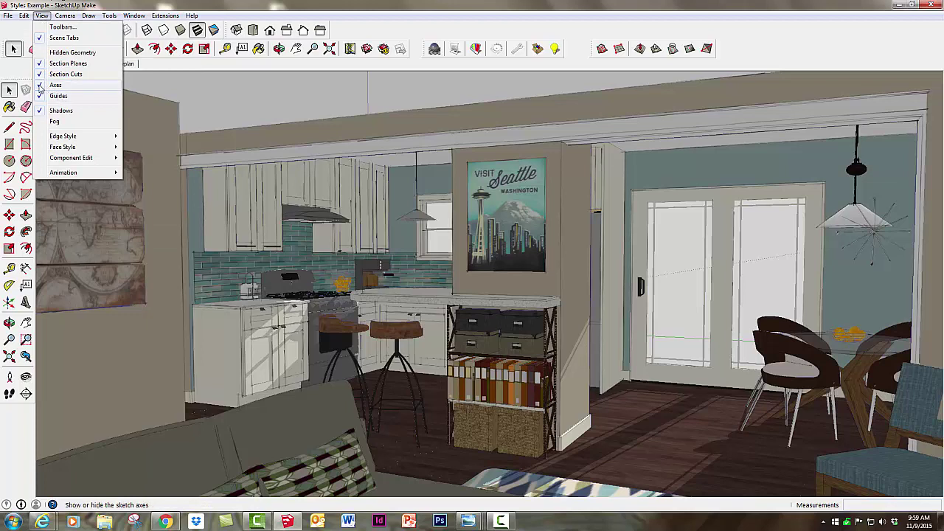
pyautogui.click(55, 85)
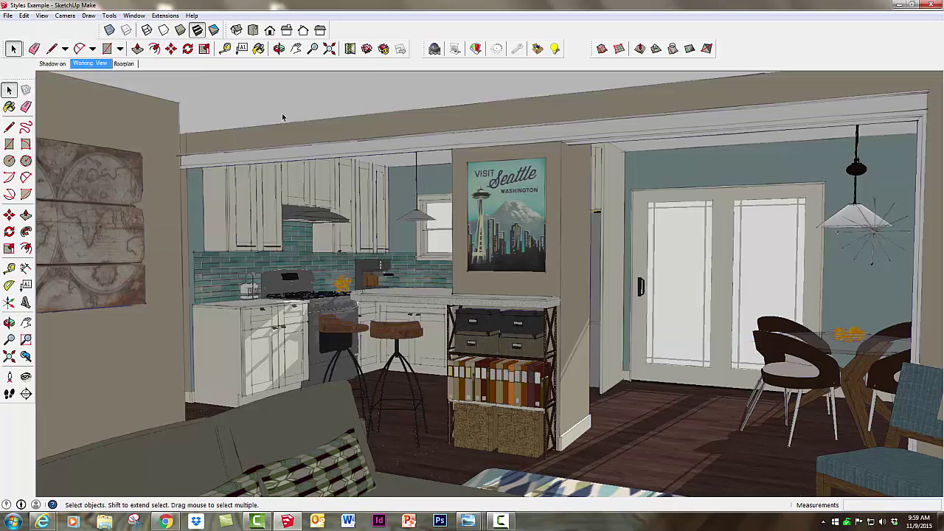
# Add a scene in the Scenes panel and rename Scene 4 to 'Final view'
pyautogui.click(134, 15)
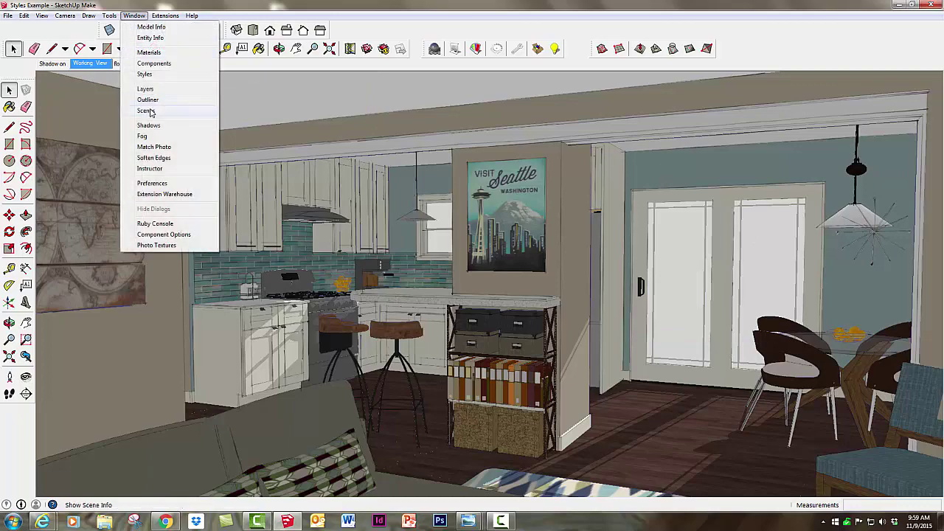
pyautogui.click(146, 111)
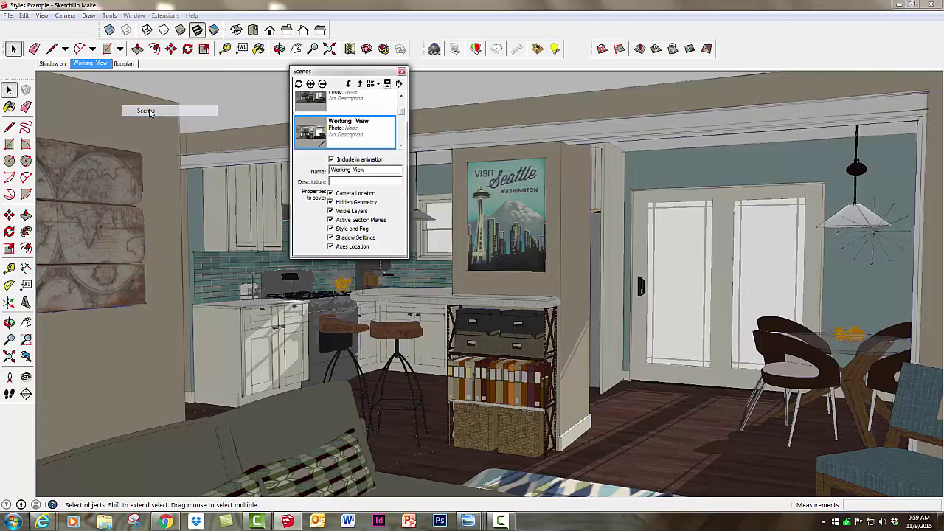
pyautogui.click(311, 84)
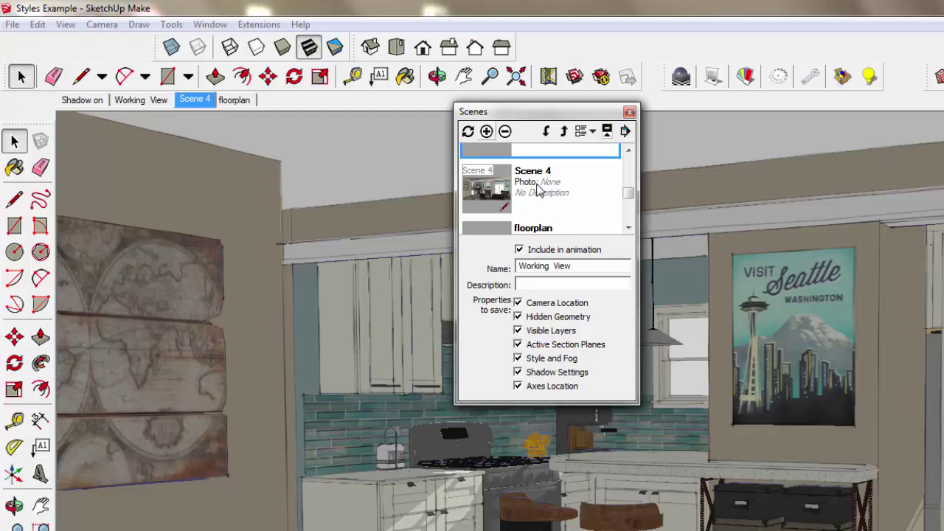
pyautogui.click(539, 189)
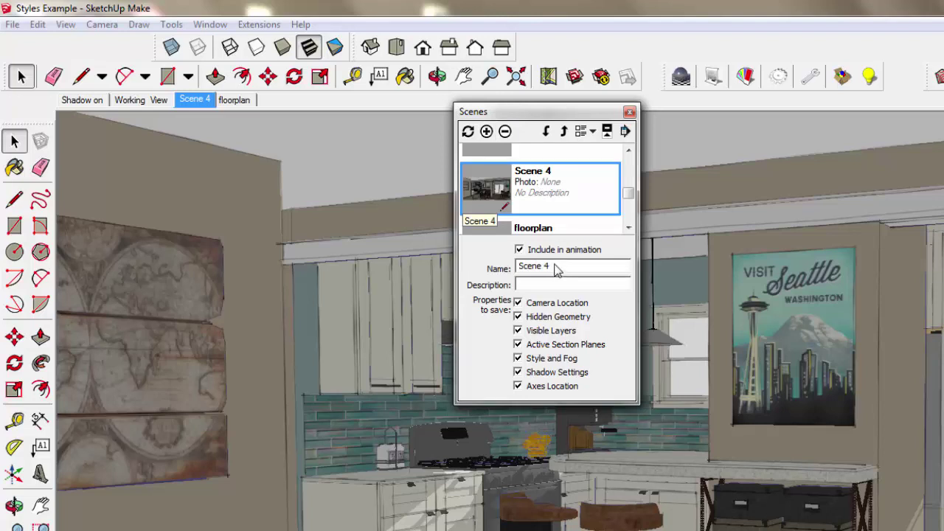
pyautogui.moveTo(561, 267); pyautogui.dragTo(520, 267)
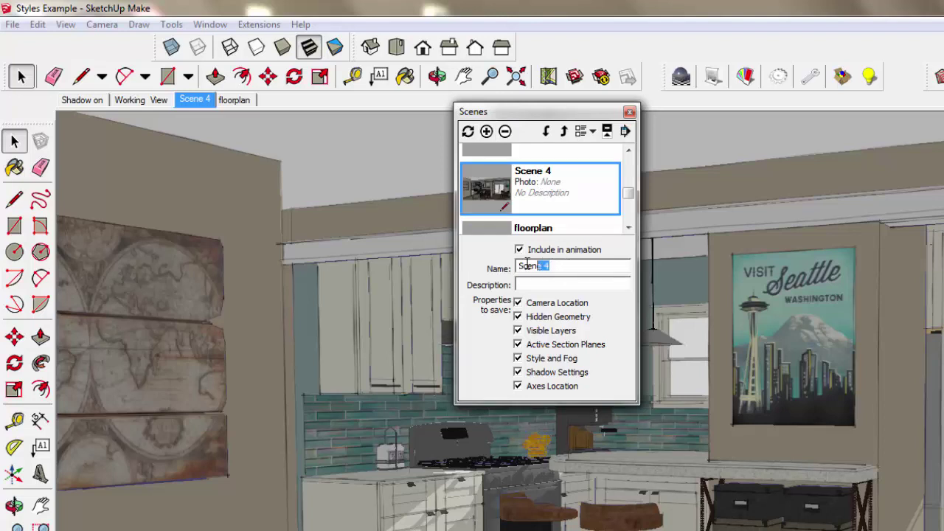
pyautogui.write('Final view')
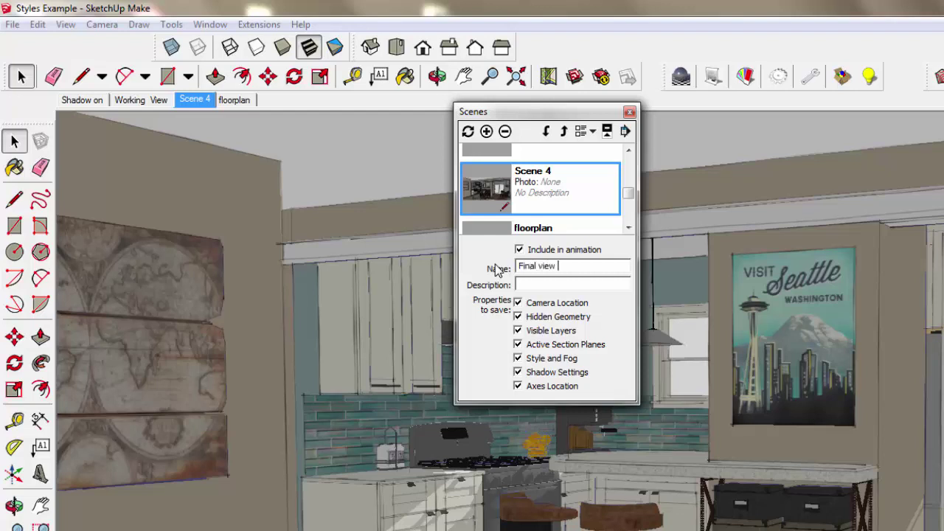